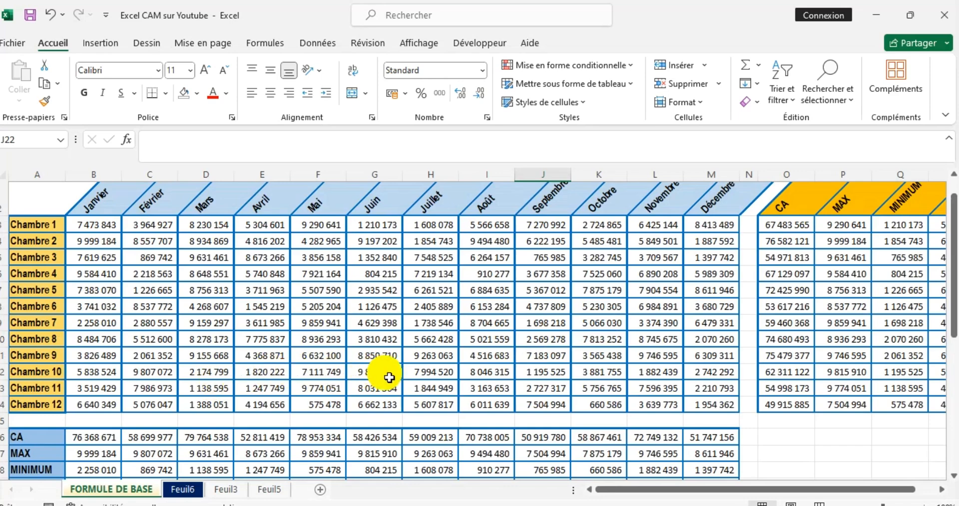
Examine the monthly room revenue table, its CA, MAX, MINIMUM and MOYENNE summary rows, and the chart below them.
scroll(389, 378, up, 1)
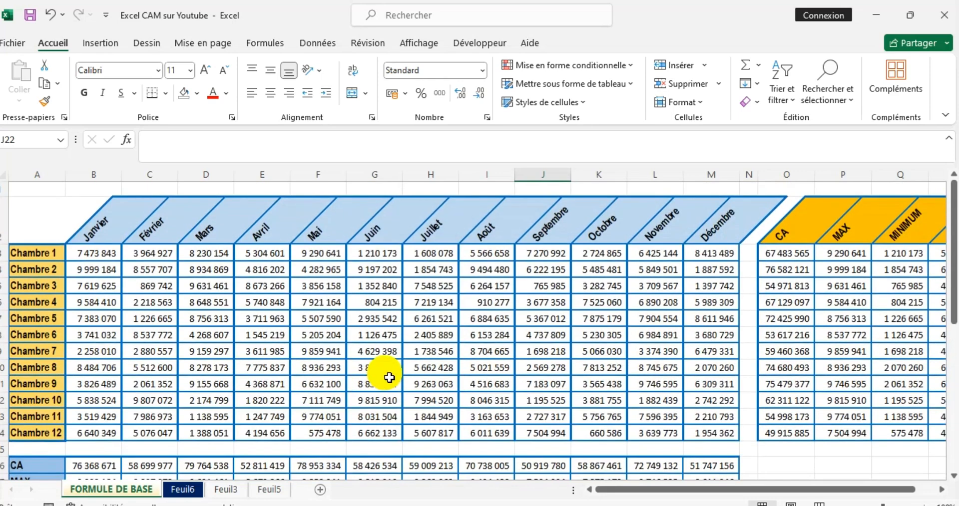
scroll(390, 378, down, 2)
scroll(380, 370, up, 2)
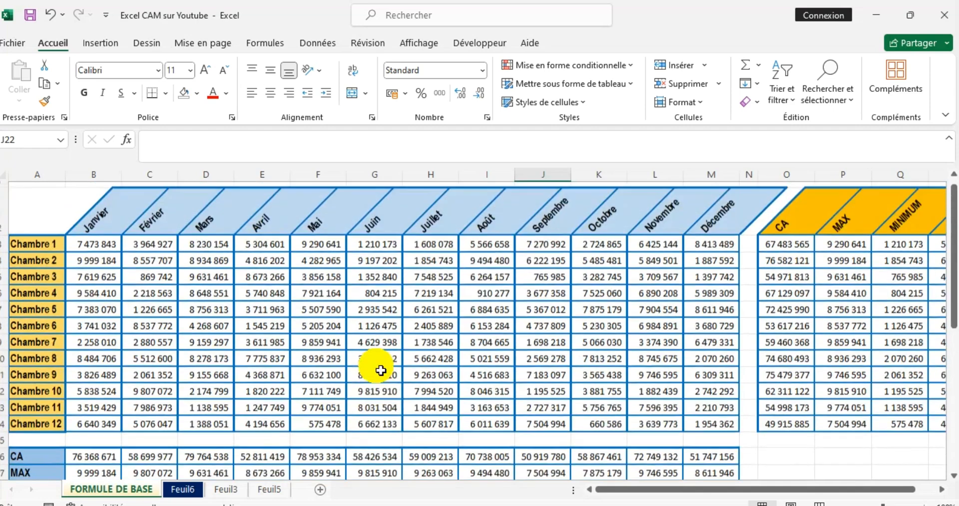
scroll(325, 367, down, 5)
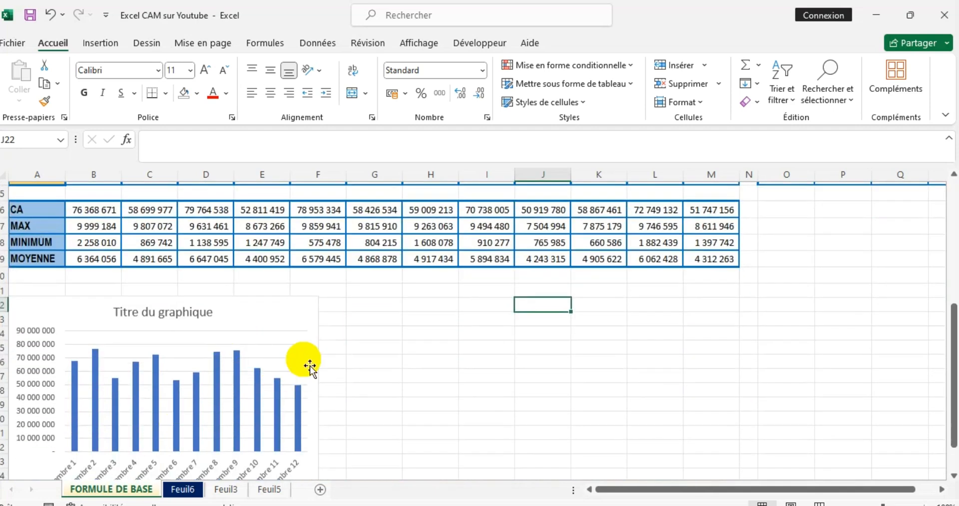
scroll(310, 367, up, 4)
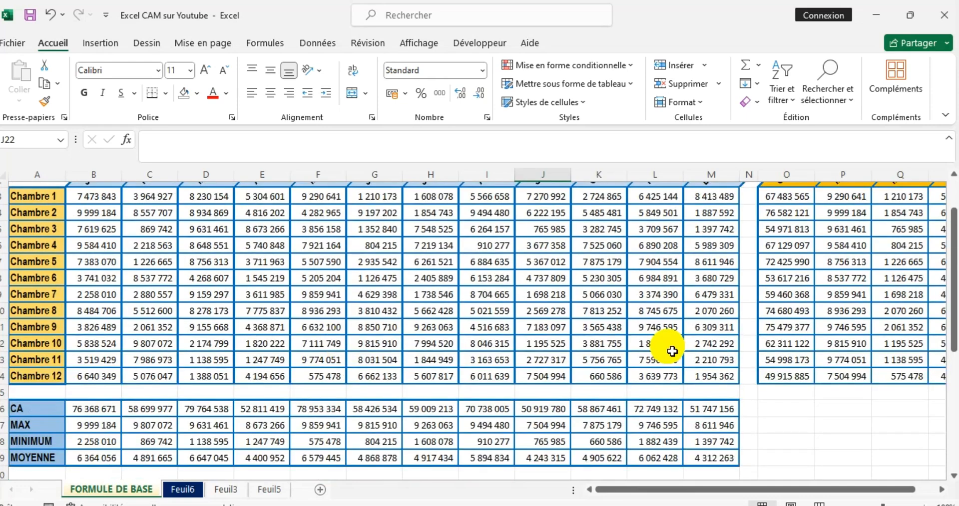
scroll(672, 351, up, 2)
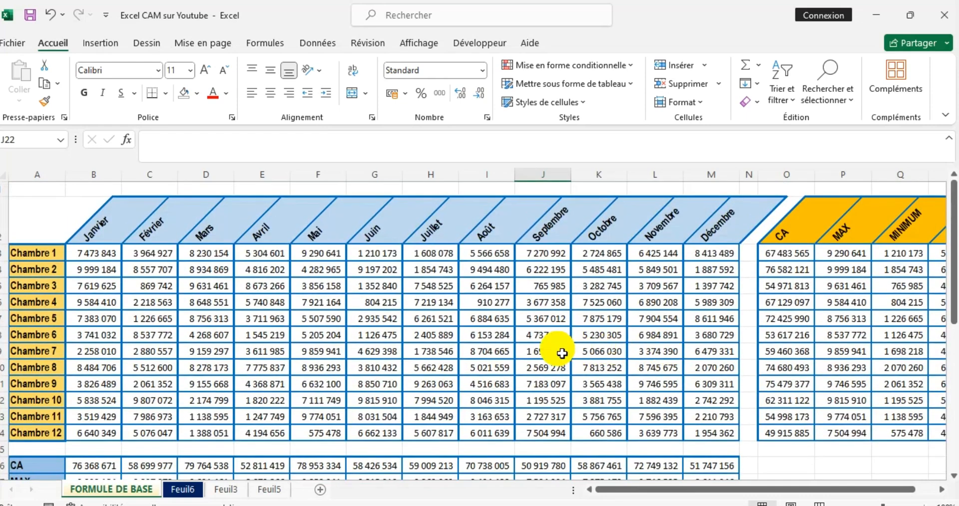
scroll(550, 350, down, 2)
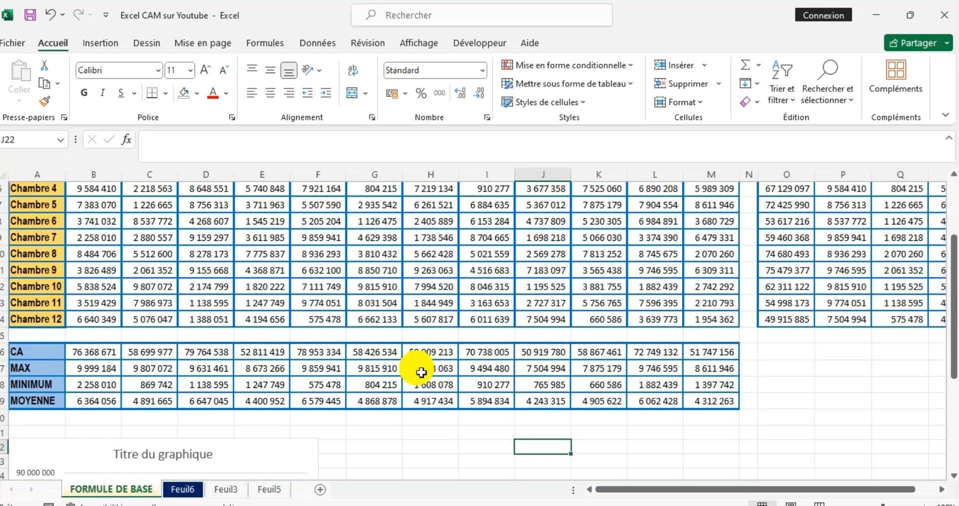
scroll(364, 382, up, 1)
scroll(364, 382, down, 1)
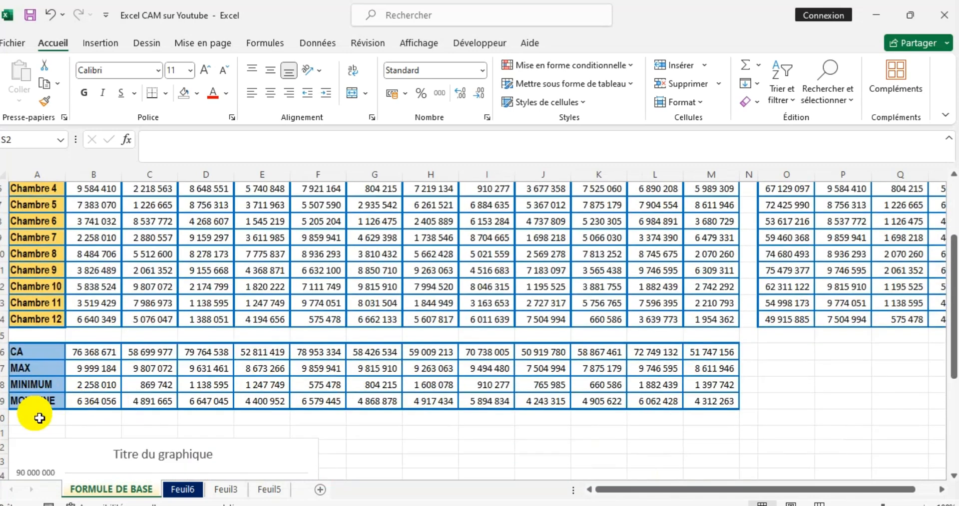
click(37, 419)
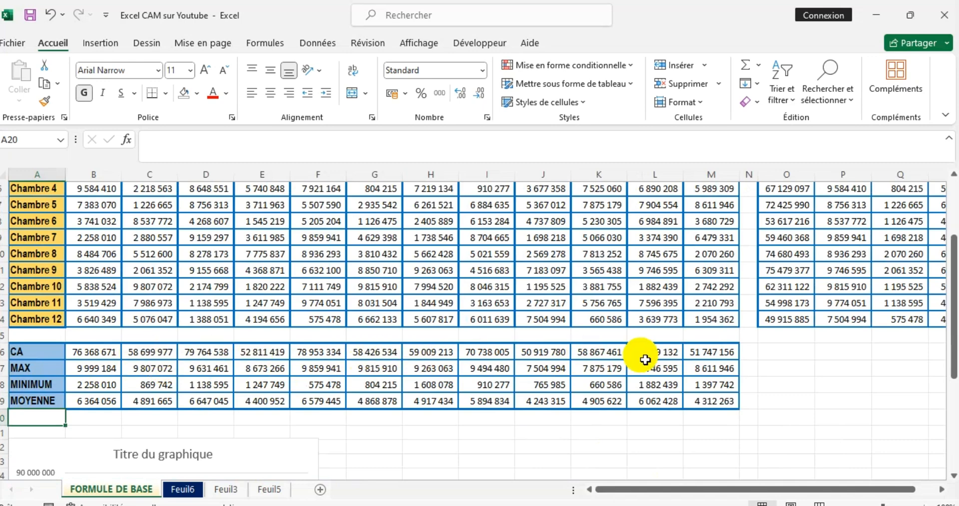
Enter the header RANG in cell S2, next to the MOYENNE column of the orange summary table.
scroll(636, 357, up, 2)
click(939, 237)
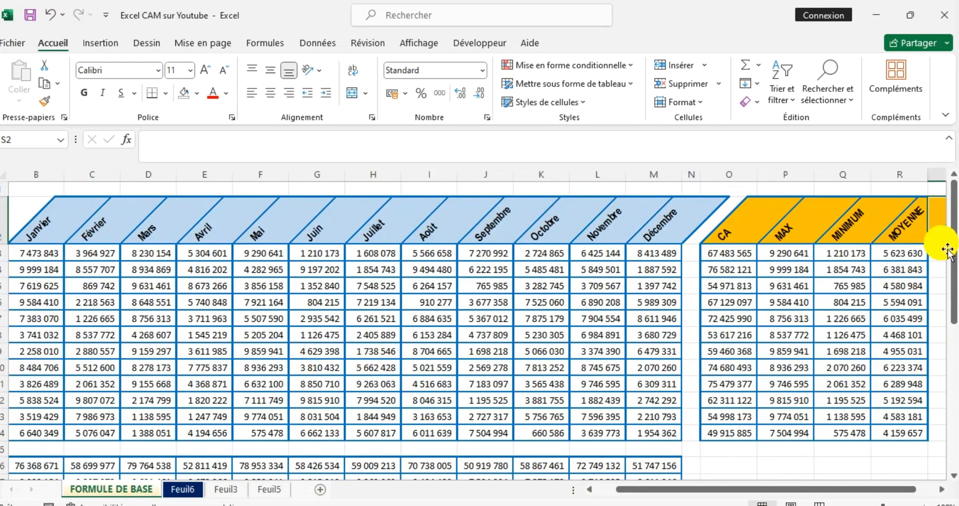
drag(774, 495, 790, 494)
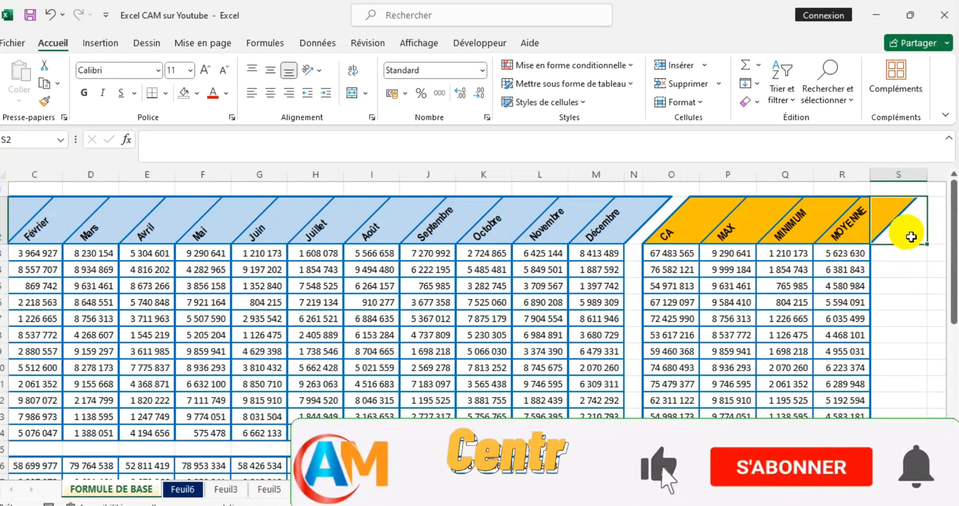
text(rang)
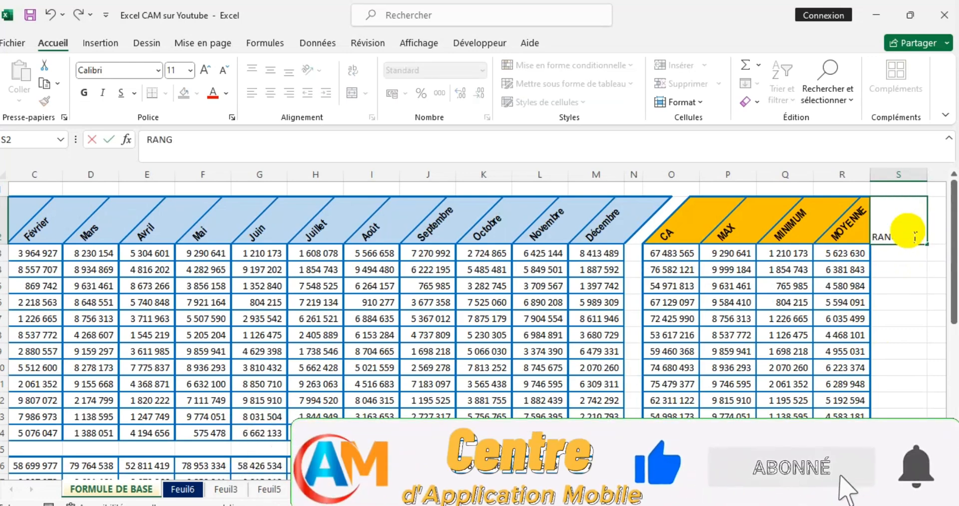
key(Return)
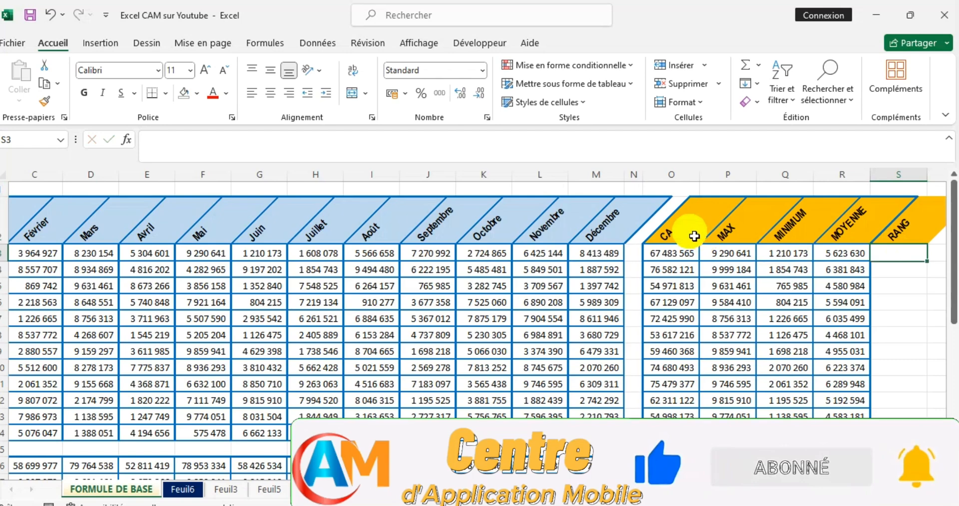
Apply blue inside borders to the range O2:S14 so the RANG column matches the summary table.
drag(687, 232, 904, 434)
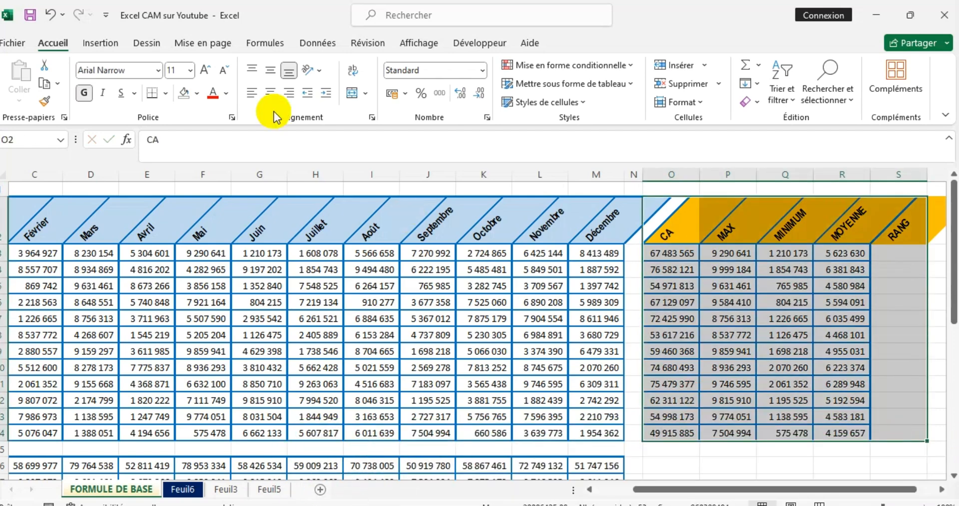
click(164, 93)
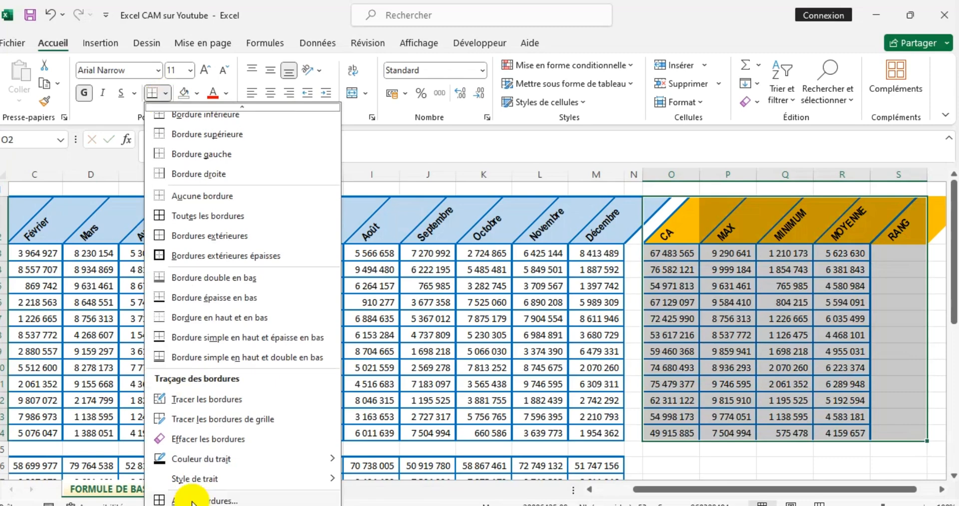
click(193, 502)
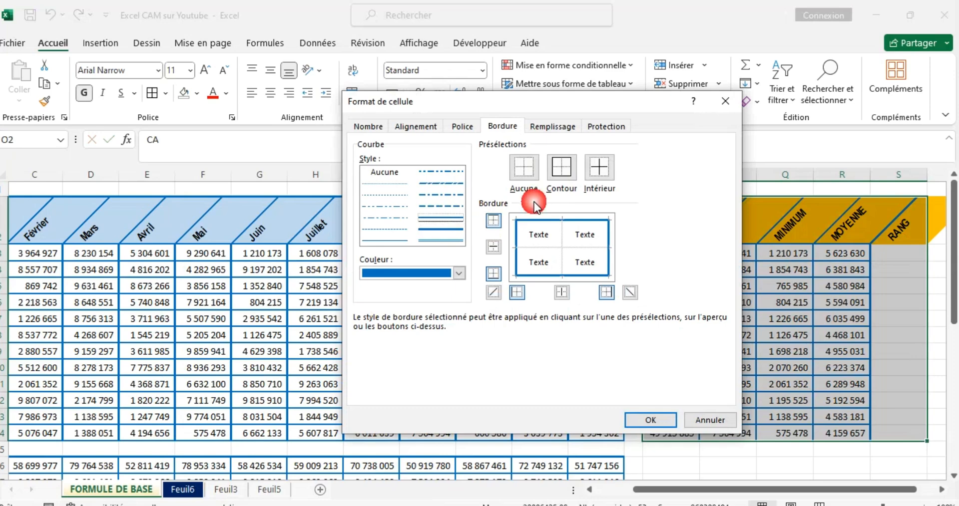
click(587, 175)
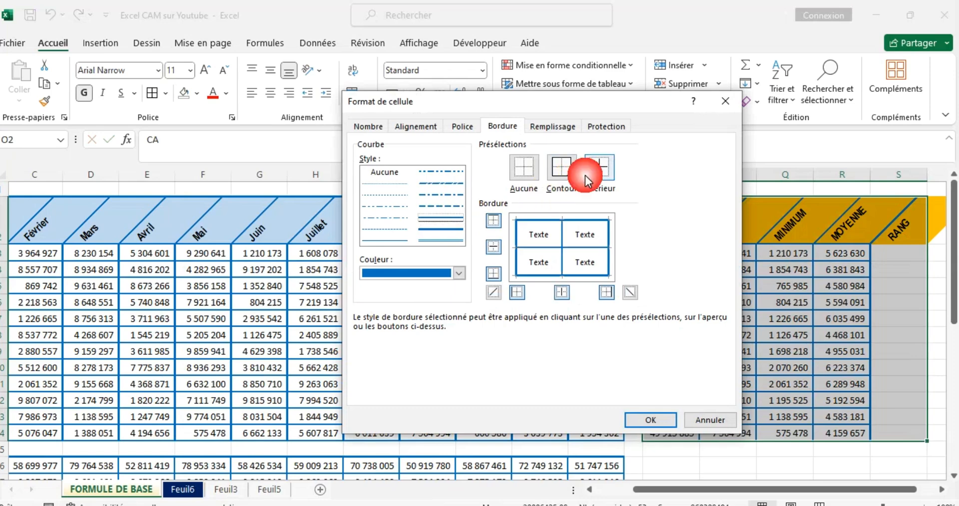
click(646, 419)
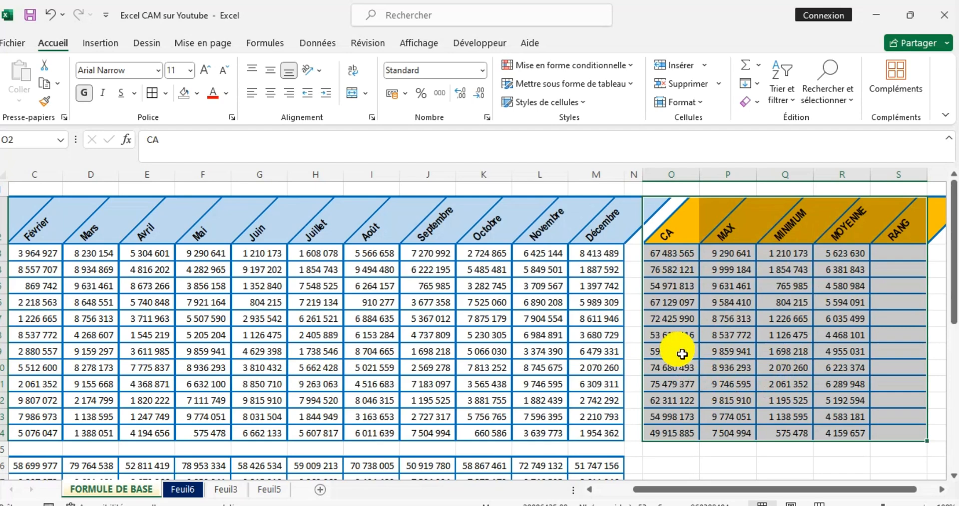
Enter the row label VARIATION DU CA in cell A20, below MOYENNE.
drag(675, 490, 603, 489)
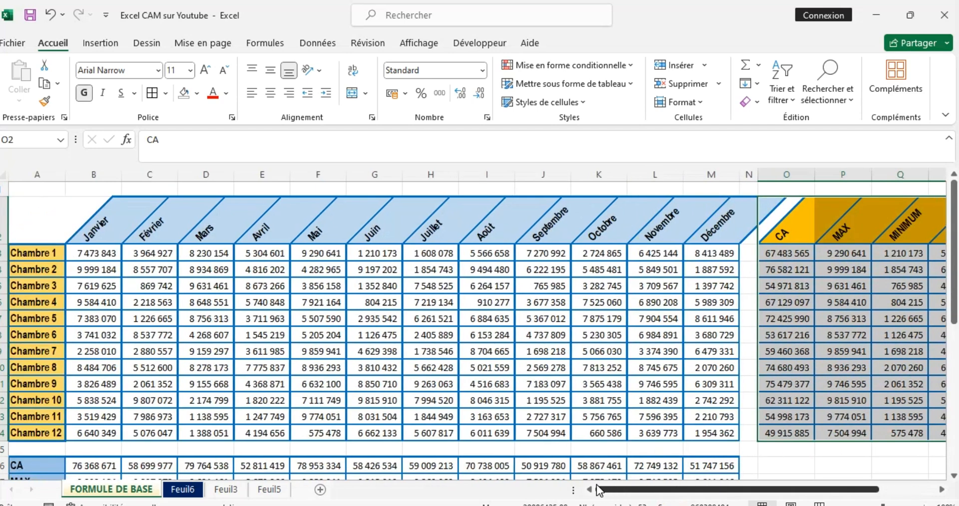
scroll(372, 407, down, 1)
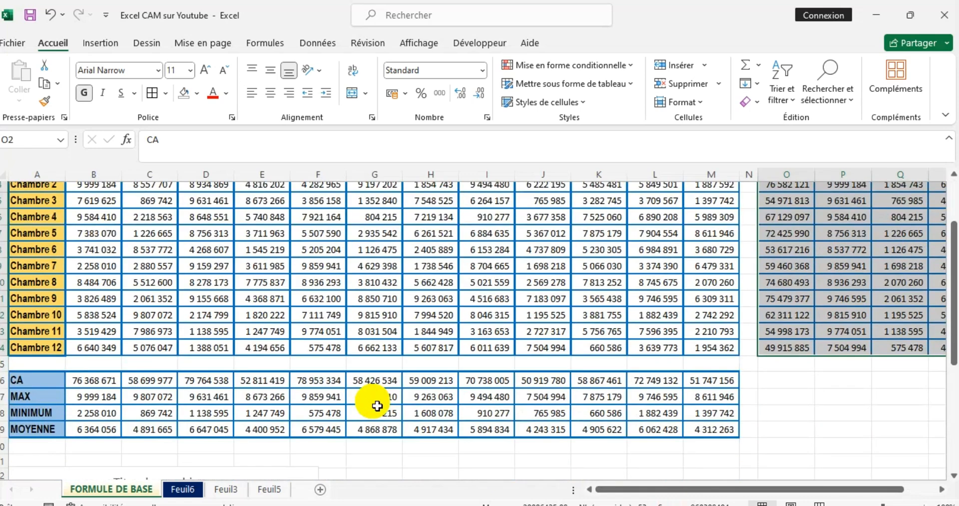
click(37, 457)
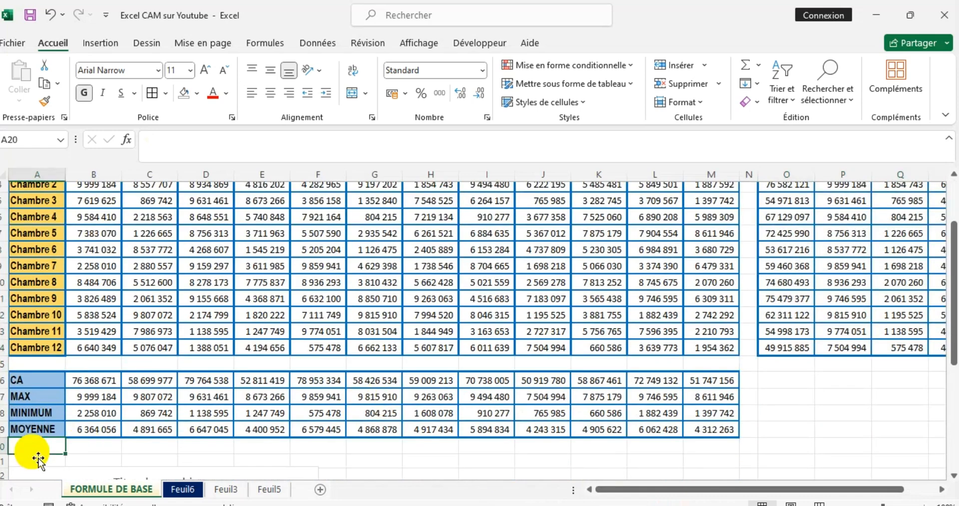
text(VA)
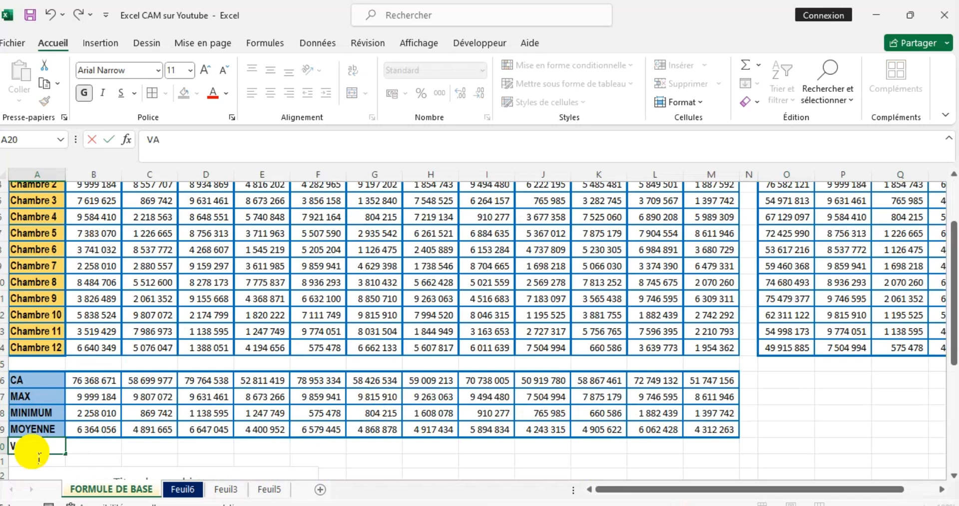
text(RIATION DU CA)
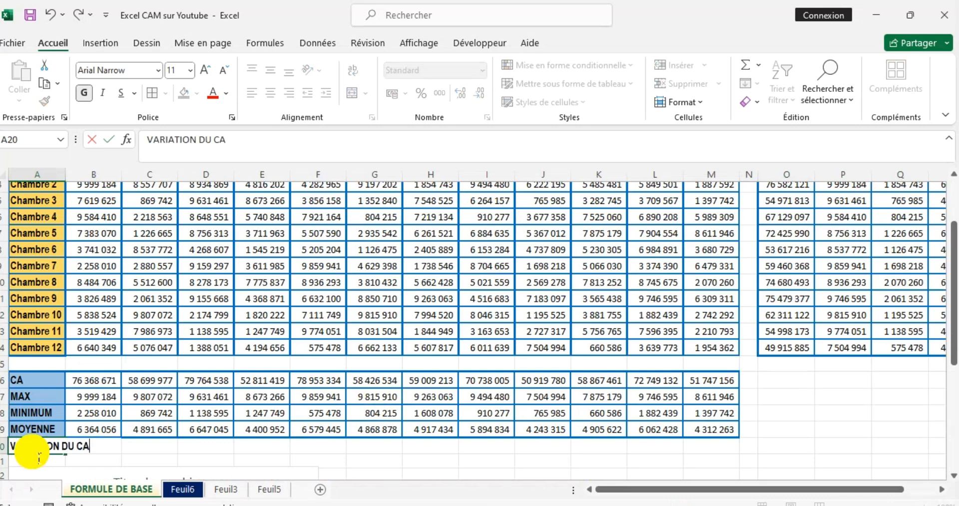
key(Return)
Insert a line break after VARIATION in cell A20 so that DU CA sits on a second line.
scroll(31, 453, down, 1)
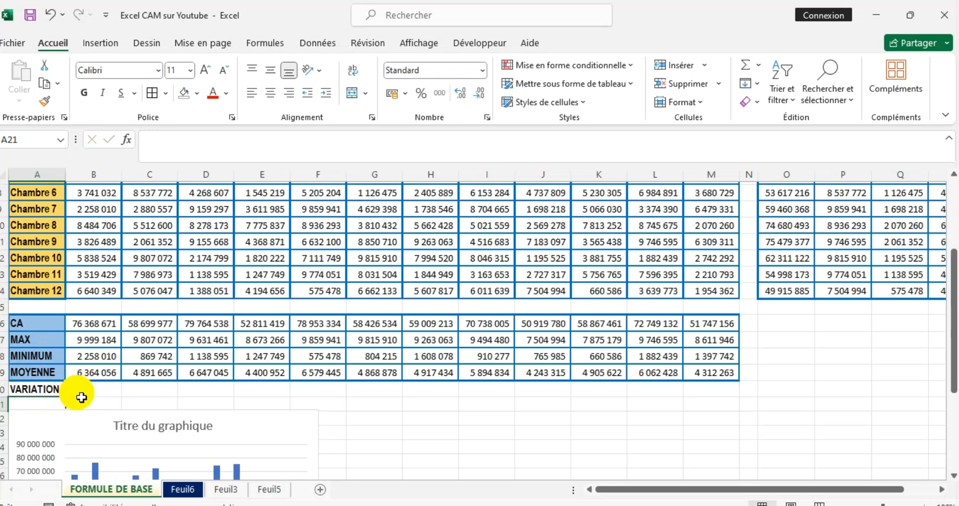
click(35, 390)
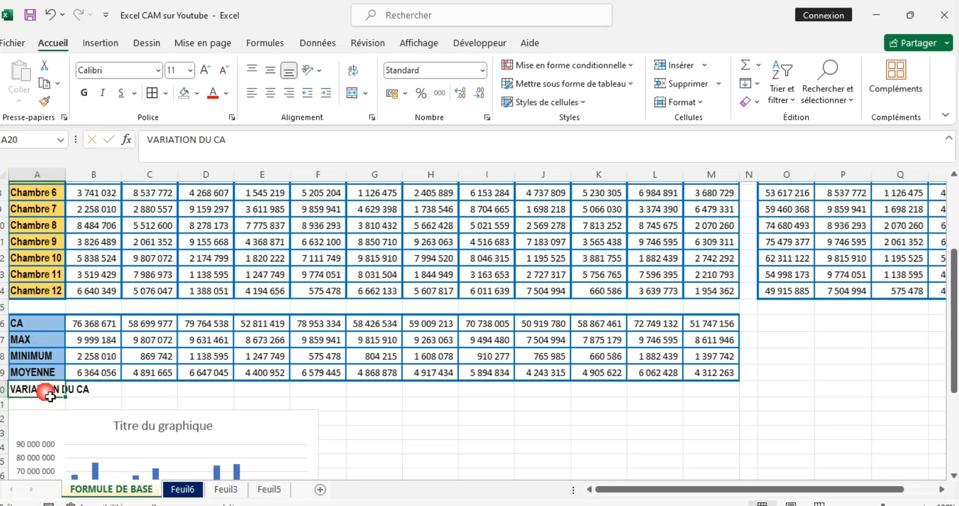
click(154, 136)
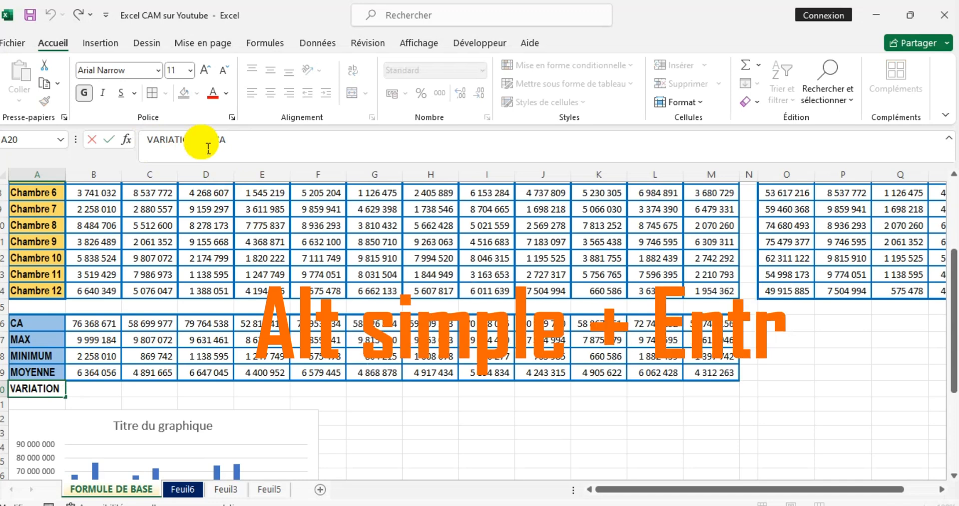
key(alt+Return)
click(206, 307)
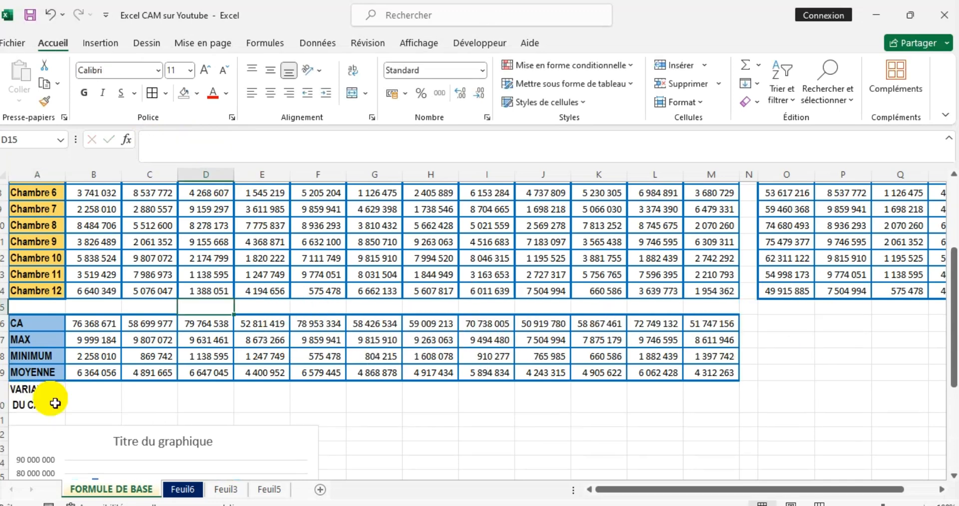
click(55, 404)
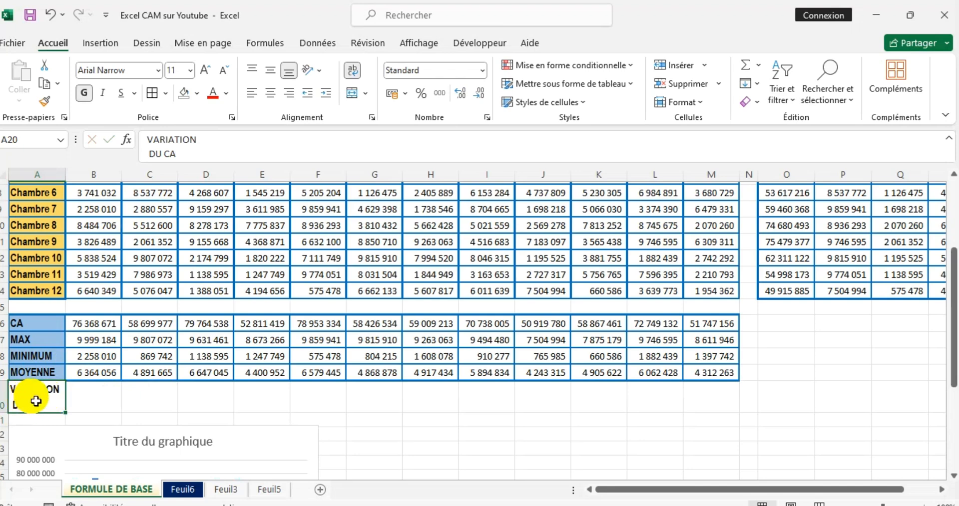
click(76, 399)
Apply blue inside and outline borders to the summary rows from CA to VARIATION DU CA, A16:M20.
drag(28, 328, 704, 397)
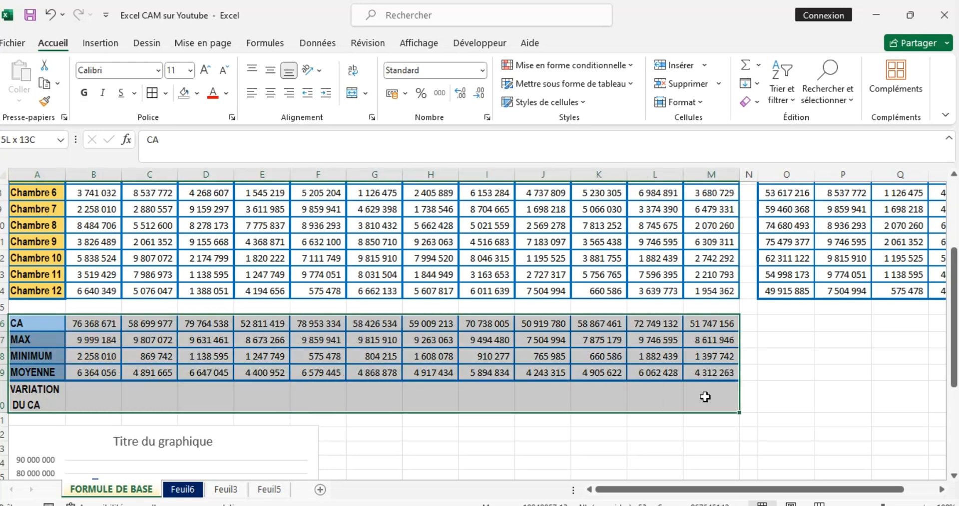
key(ctrl+1)
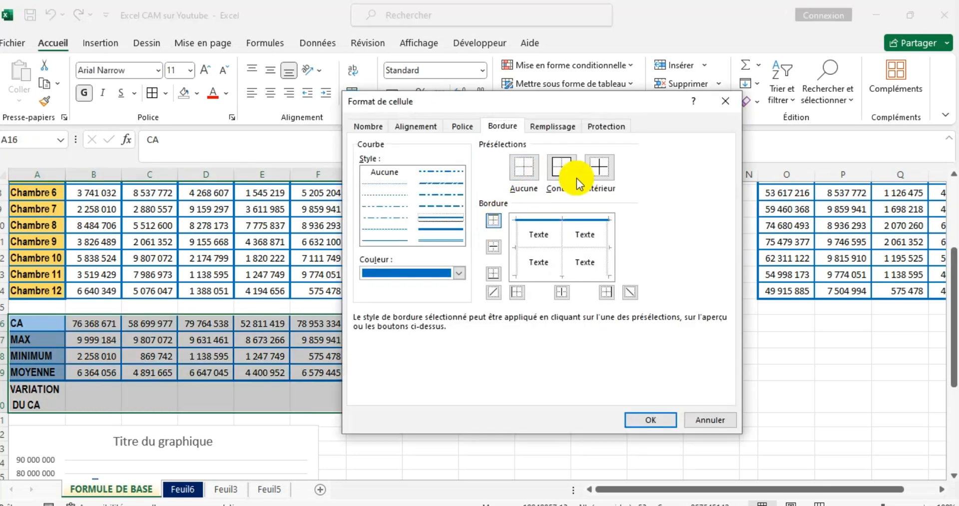
click(589, 172)
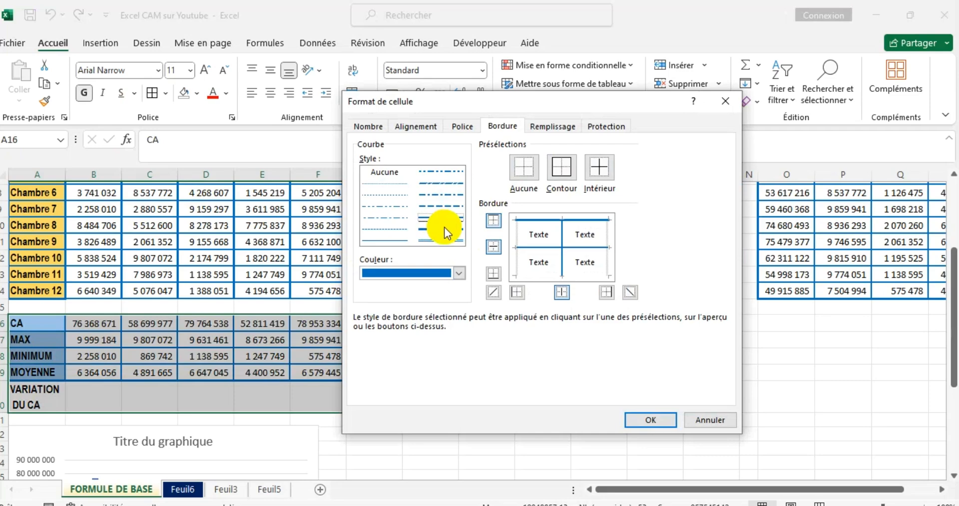
click(556, 171)
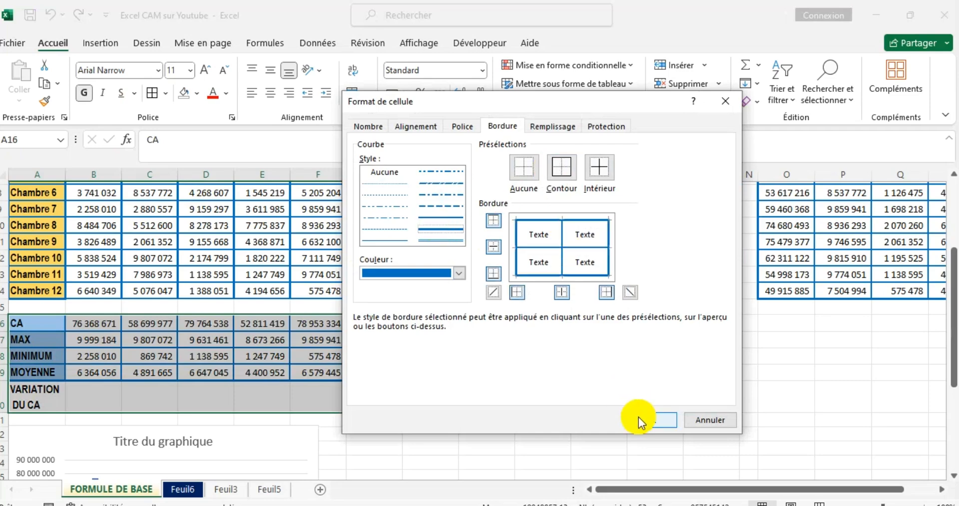
click(652, 419)
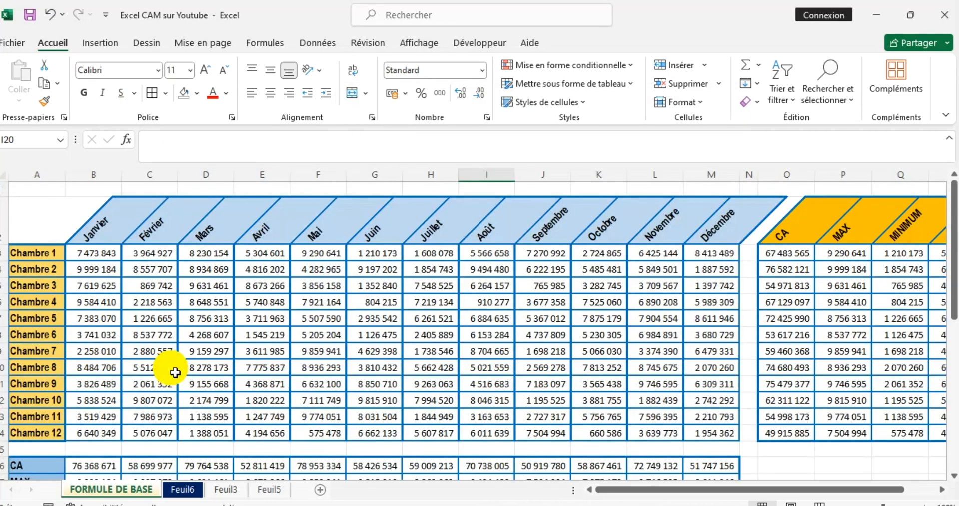
scroll(175, 372, down, 4)
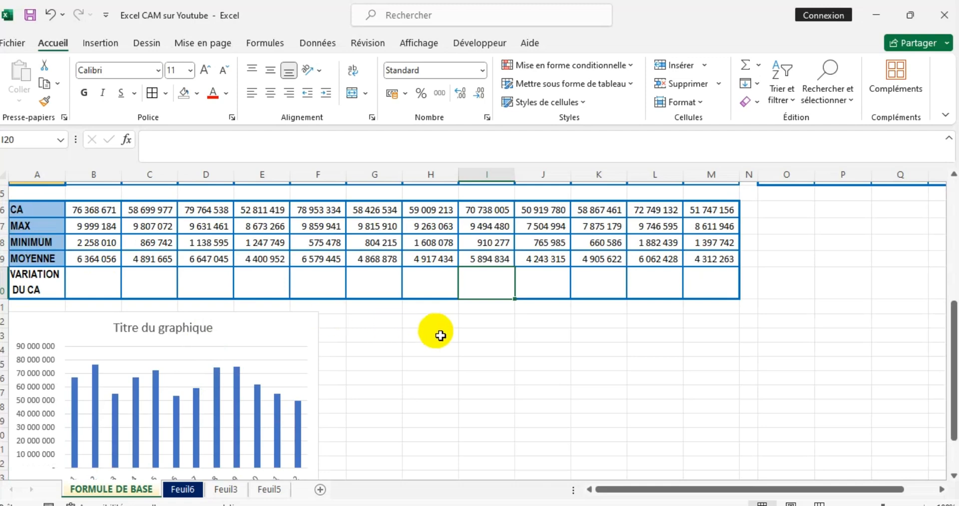
scroll(310, 357, down, 3)
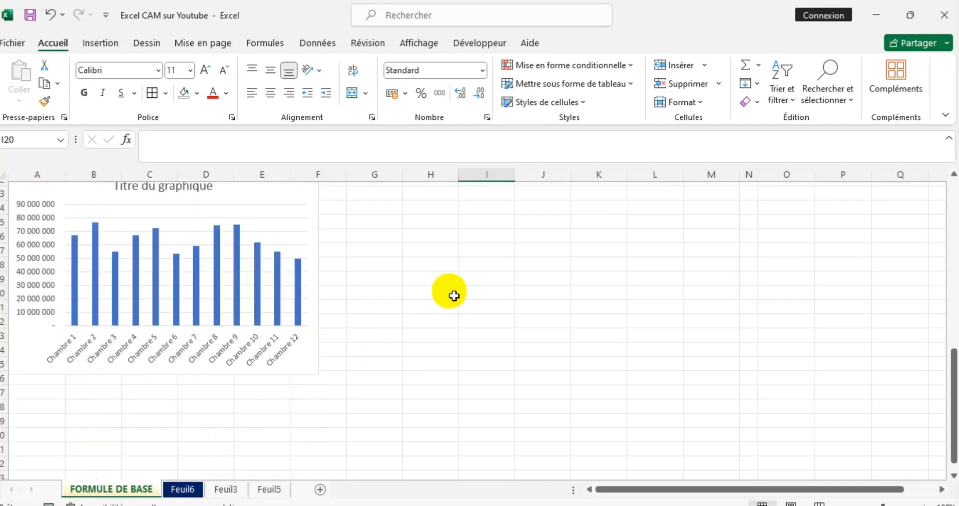
scroll(449, 294, up, 3)
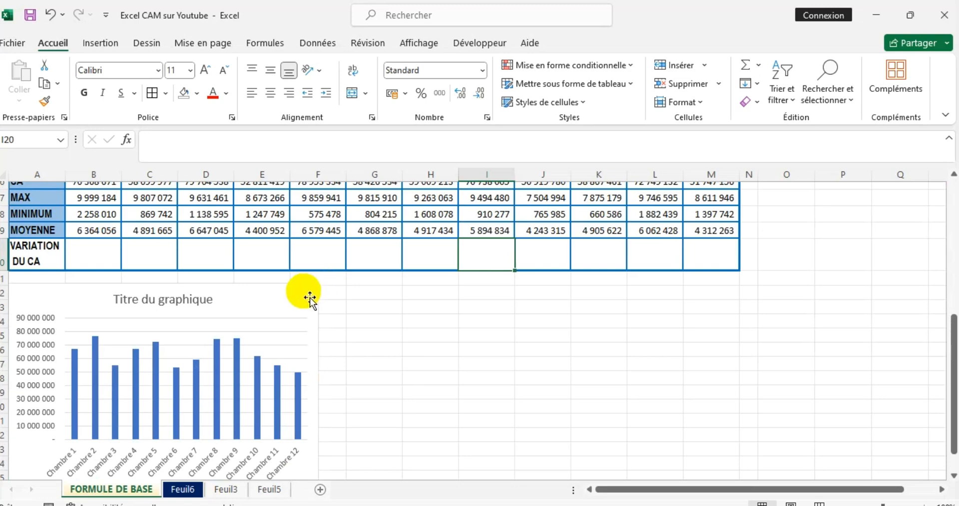
Delete the existing column chart below the VARIATION DU CA row.
click(297, 309)
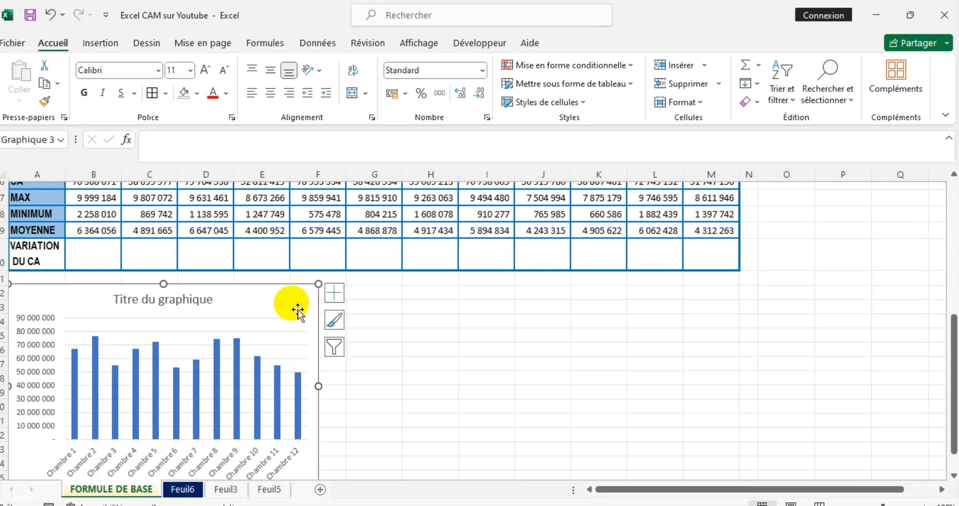
key(Delete)
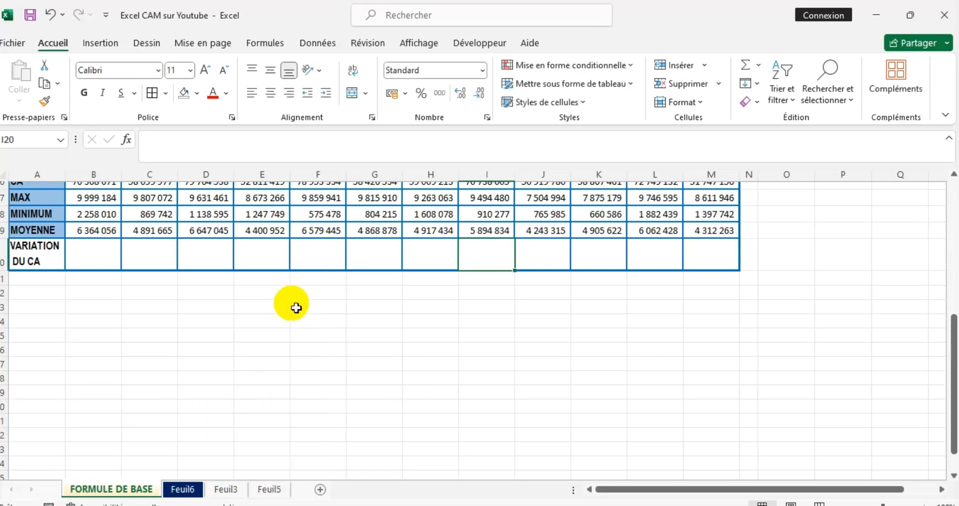
Fill the summary row labels from CA to VARIATION DU CA, A16:A20, with light blue.
scroll(248, 307, up, 3)
drag(32, 353, 38, 426)
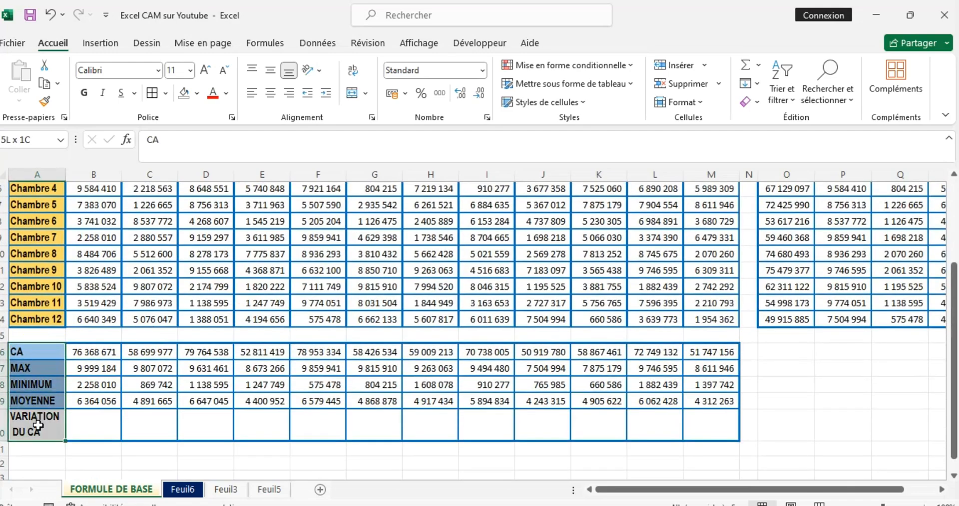
click(487, 320)
Insert a 2D clustered column chart from the room names in A3:A14 and the CA values in O3:O14.
scroll(886, 289, up, 3)
scroll(886, 289, right, 2)
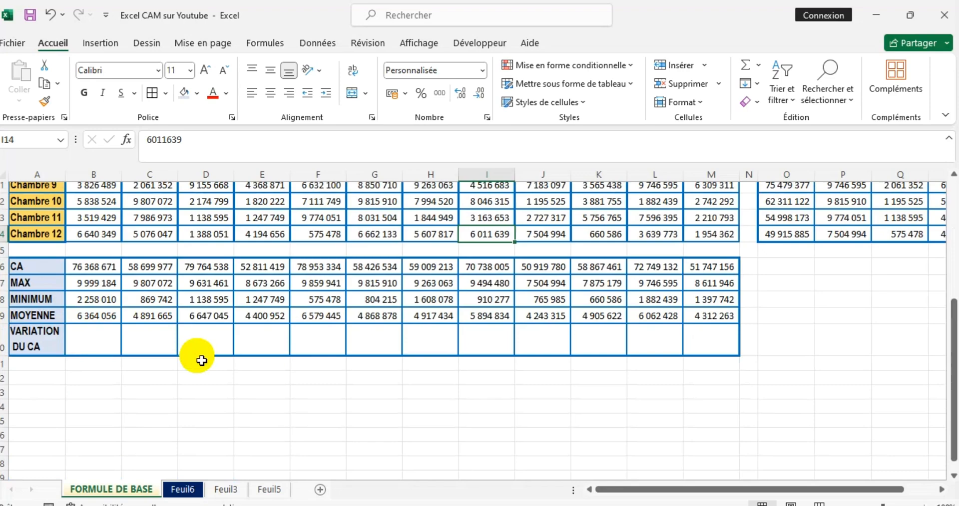
scroll(201, 361, up, 3)
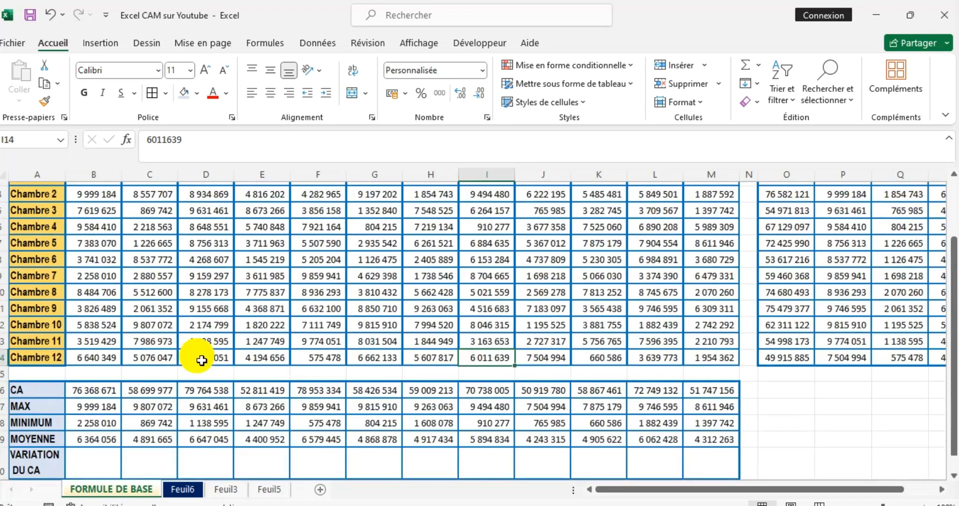
scroll(202, 360, up, 1)
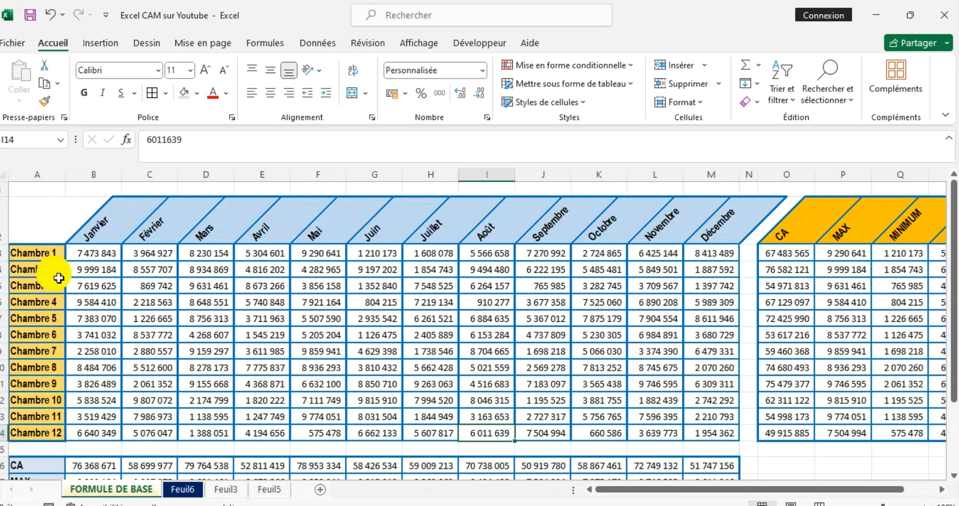
drag(40, 254, 48, 434)
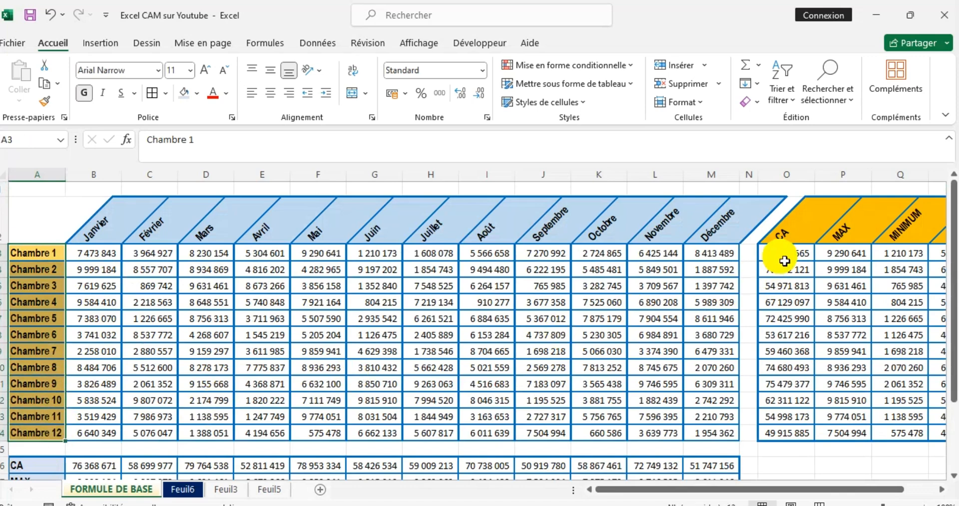
drag(785, 260, 795, 434)
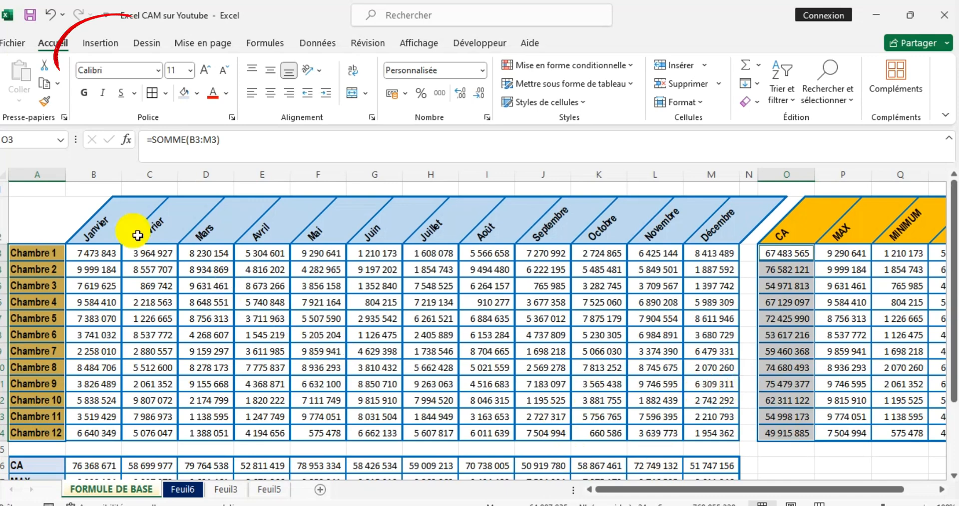
click(94, 46)
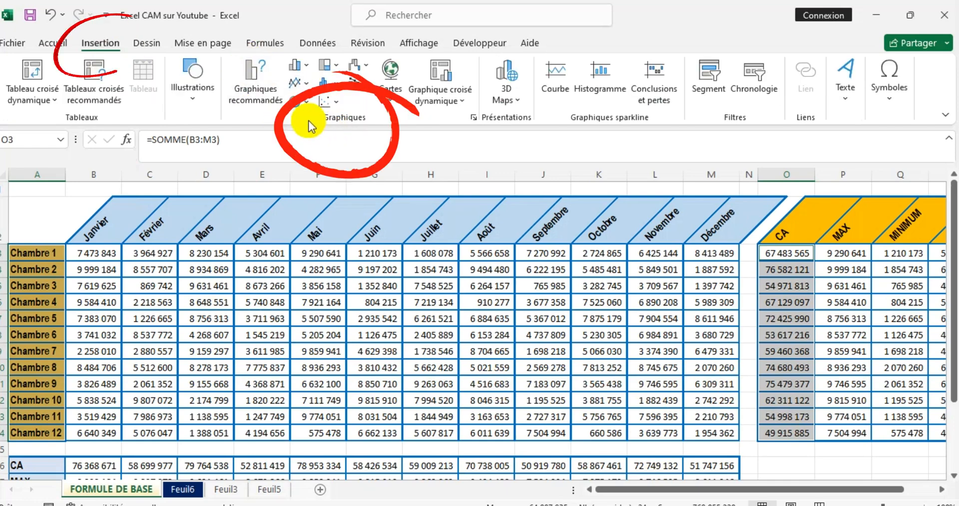
click(309, 65)
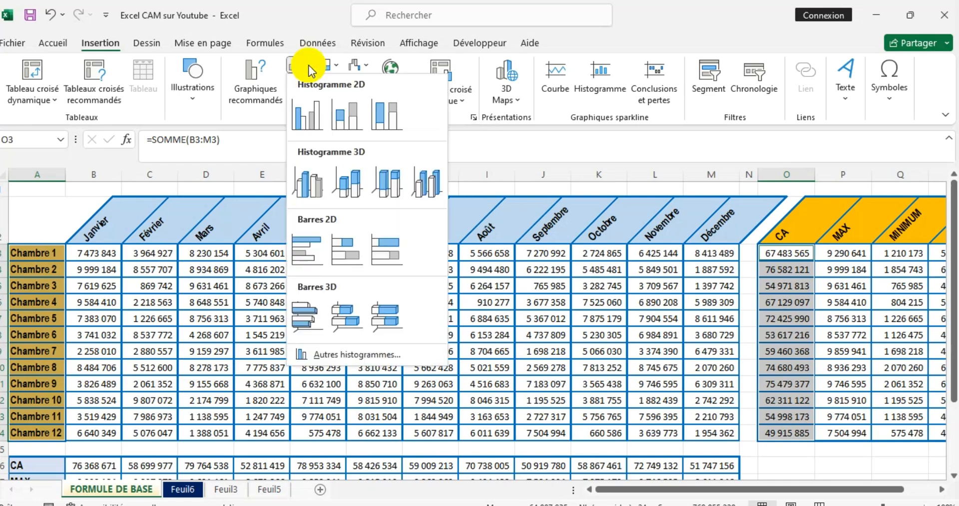
click(307, 109)
Move the new chart directly below the VARIATION DU CA row, aligned with the start of column A.
scroll(366, 240, down, 1)
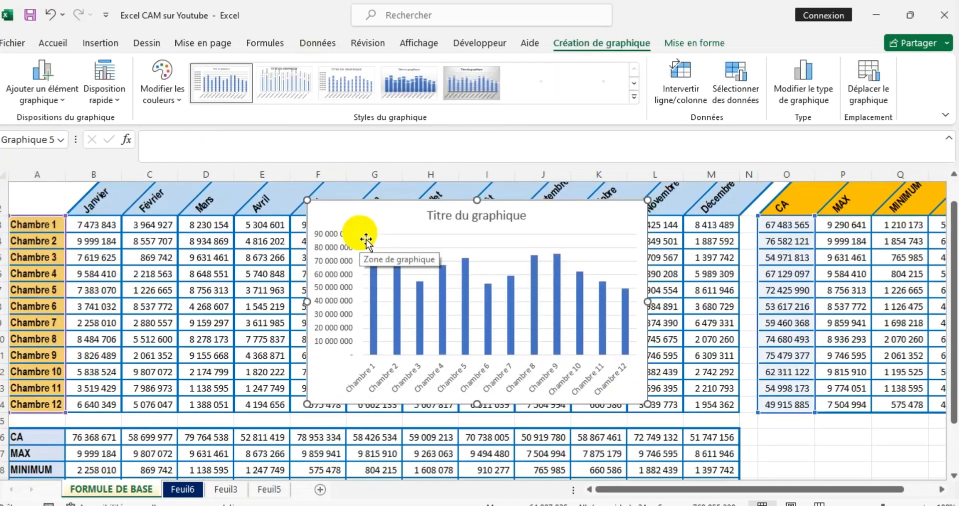
scroll(366, 208, down, 1)
drag(375, 195, 375, 220)
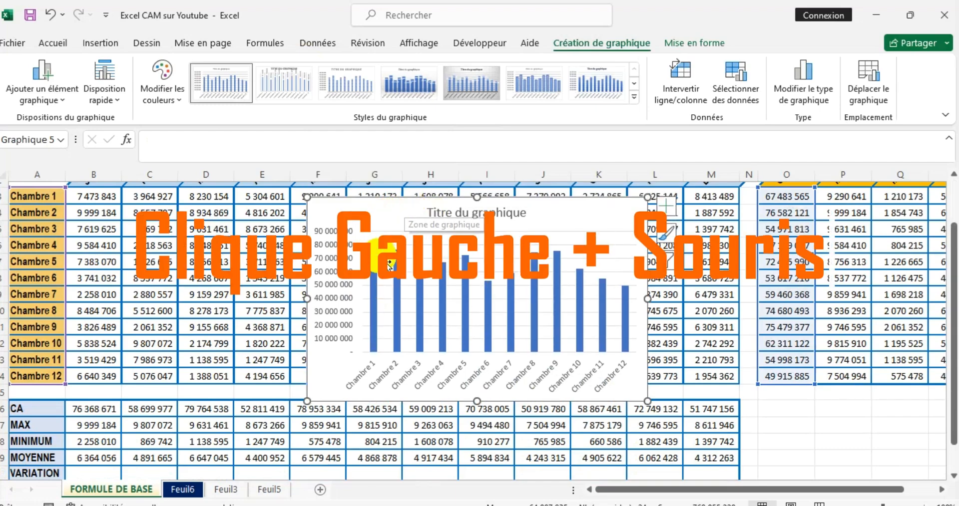
drag(398, 226, 85, 475)
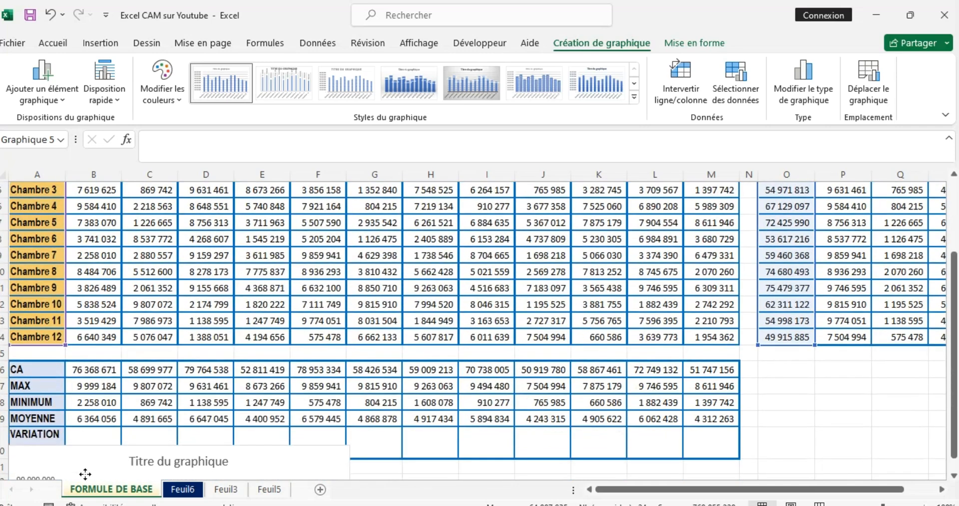
drag(86, 444, 96, 470)
scroll(118, 352, down, 3)
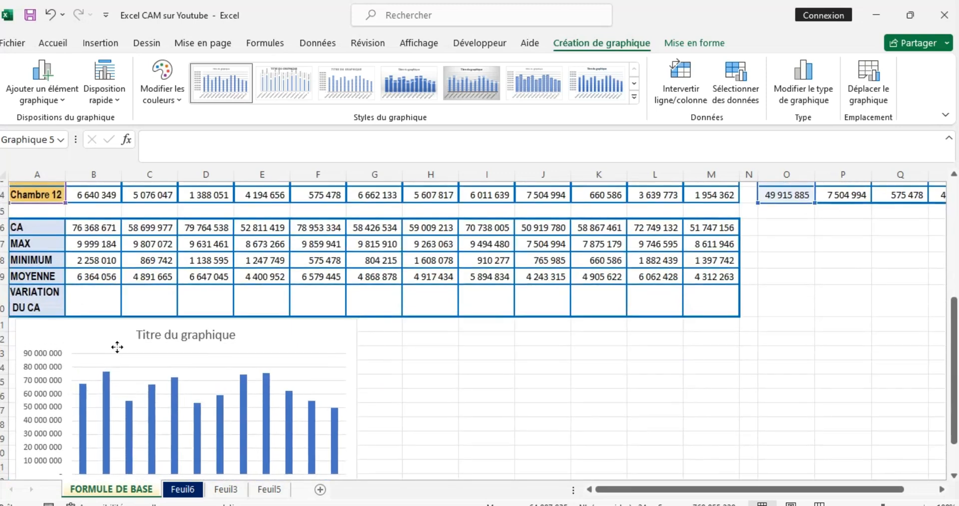
drag(118, 356, 106, 353)
scroll(226, 346, down, 1)
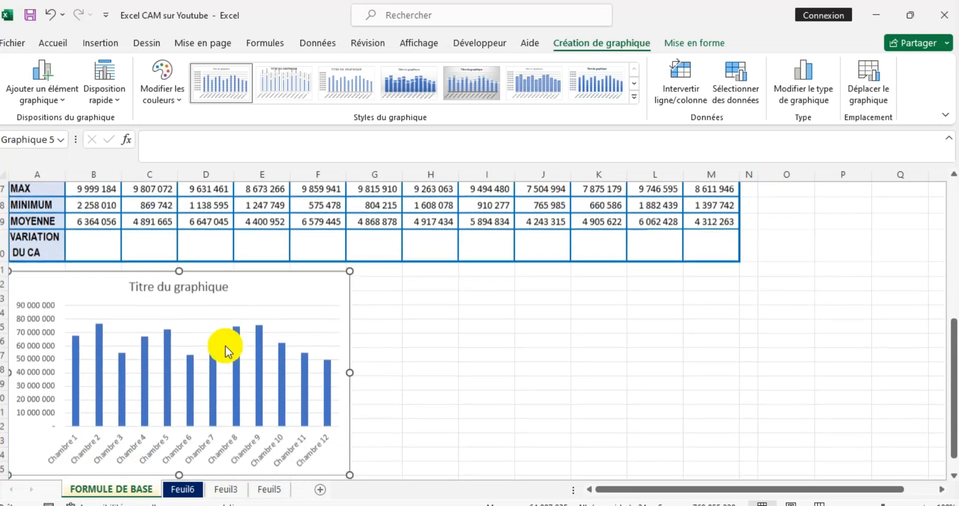
Enlarge the chart so it spans columns A to I and about rows 21 to 41.
click(328, 379)
drag(364, 385, 468, 396)
scroll(343, 396, down, 1)
drag(246, 443, 245, 476)
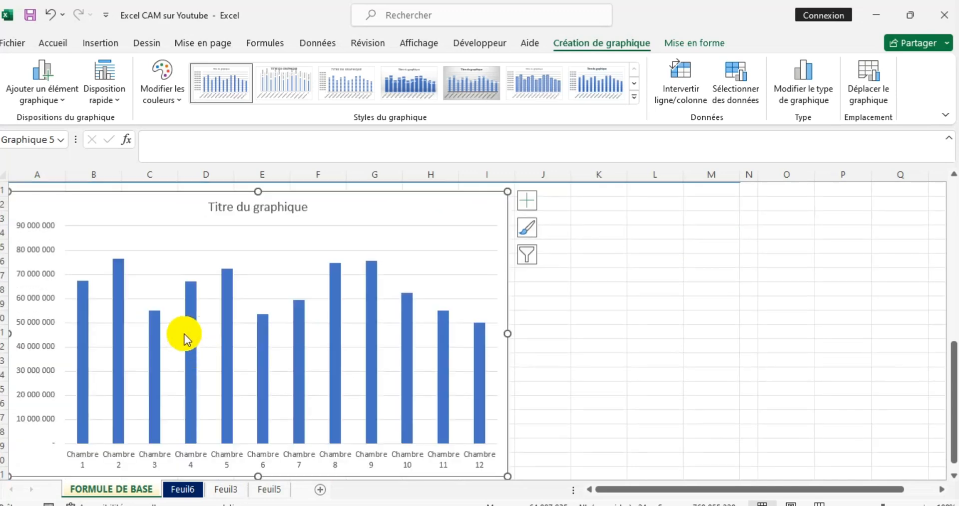
Replace the chart title with "Variation du CA en fonction des chammbres".
scroll(186, 339, up, 1)
click(282, 294)
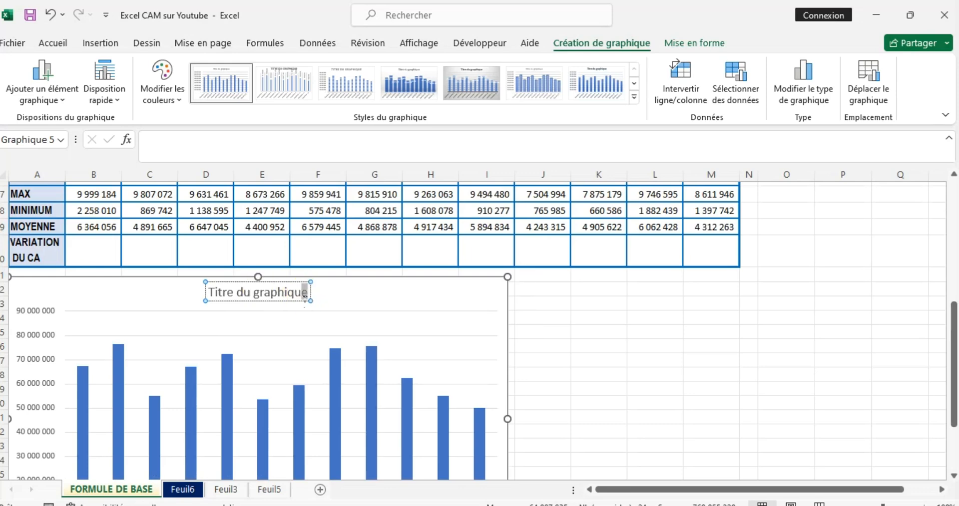
drag(305, 294, 226, 294)
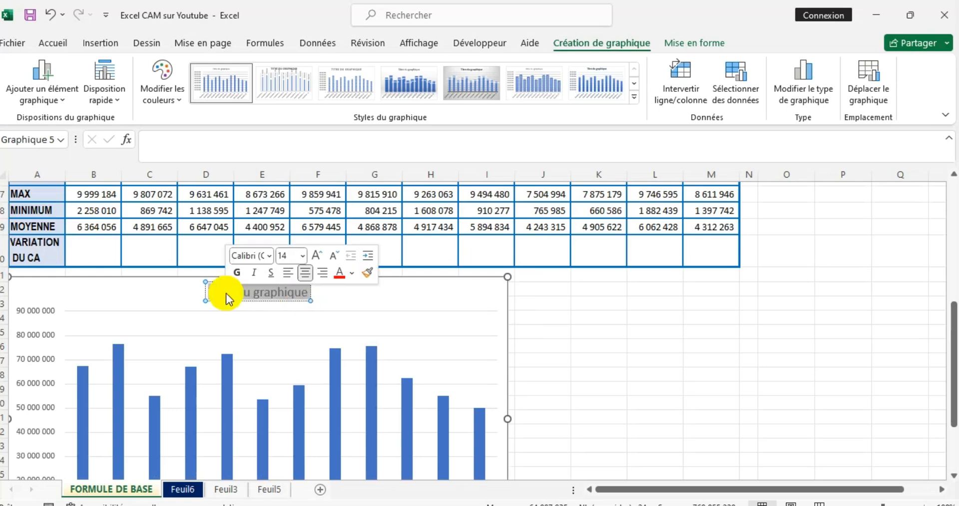
text(Varia)
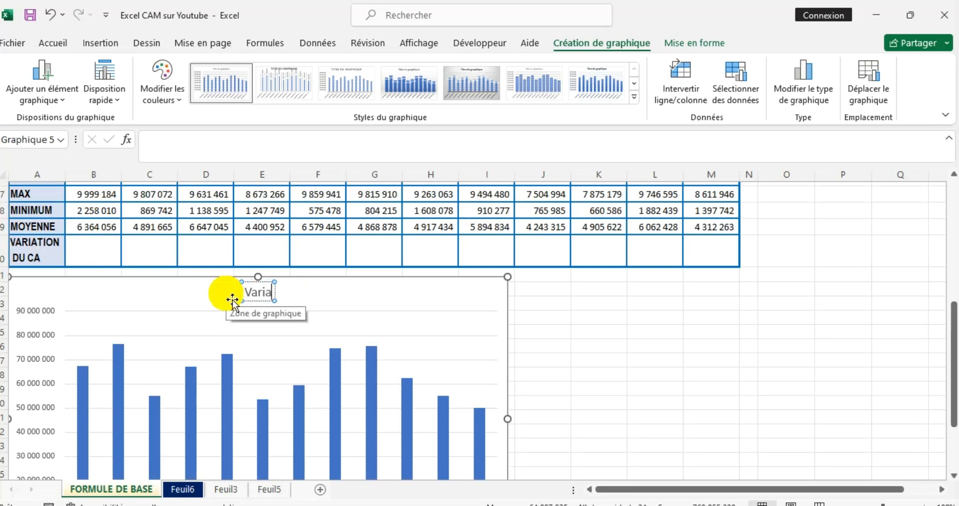
text(tion du)
text( CA en)
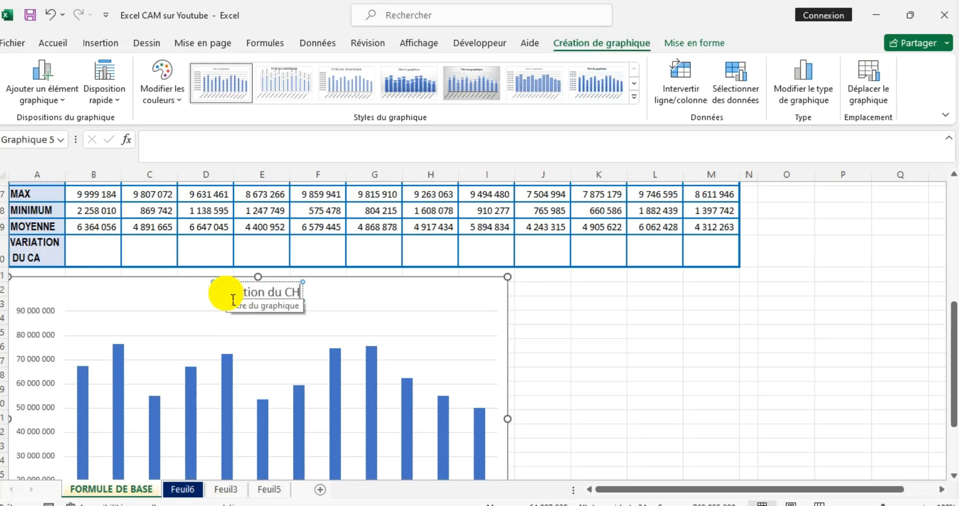
text( fonctio)
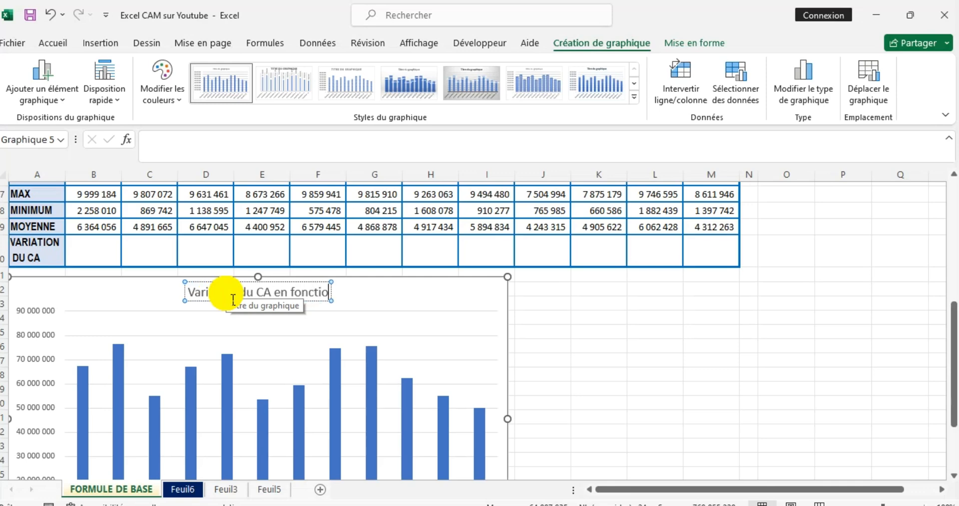
text(n des c)
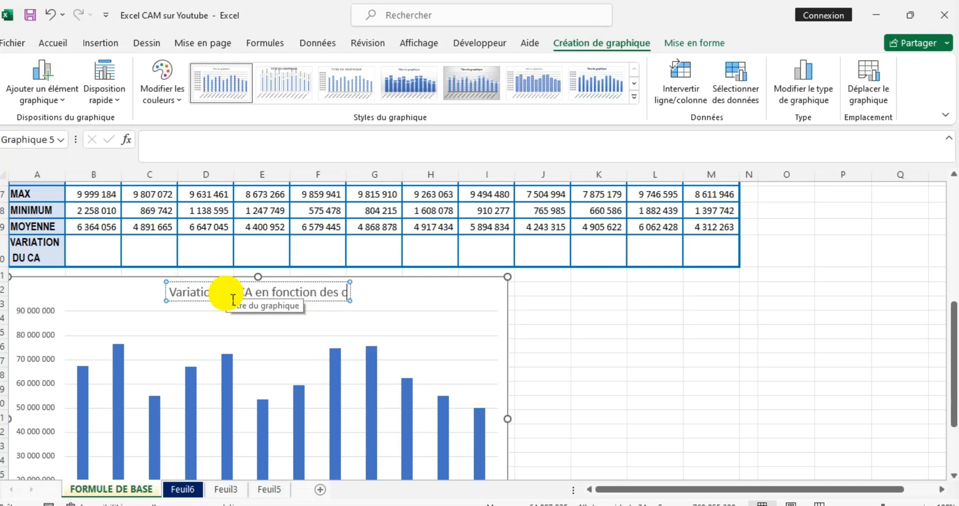
text(hammbres)
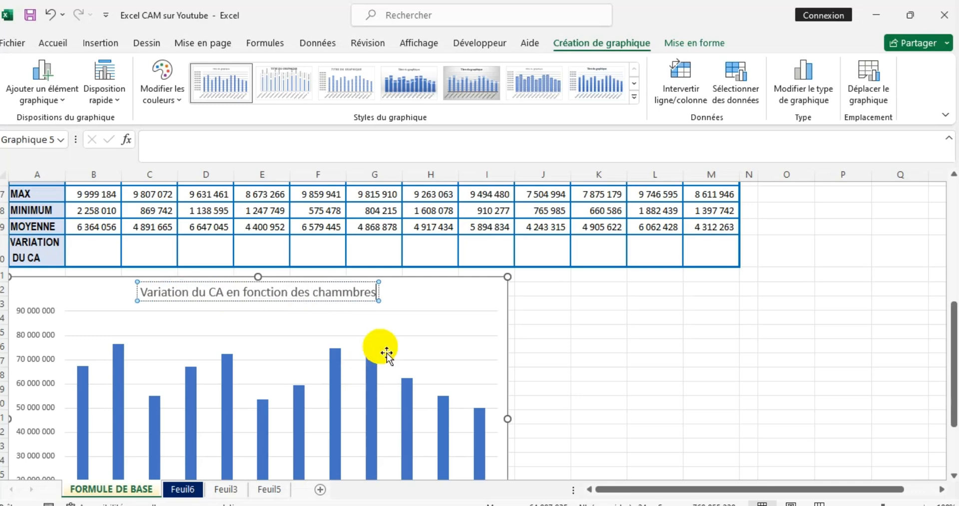
Format the whole chart title in standard blue with the Arial Black font.
click(148, 295)
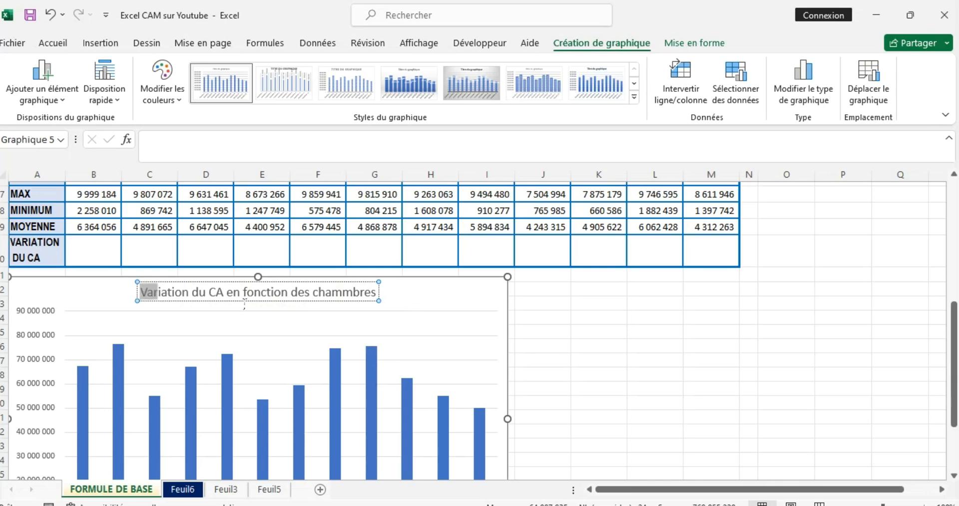
drag(244, 303, 361, 297)
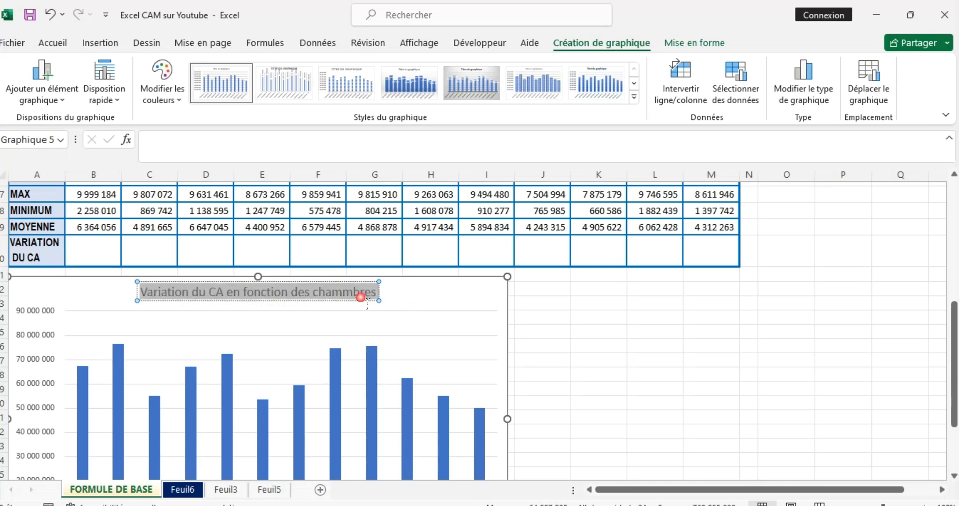
click(56, 41)
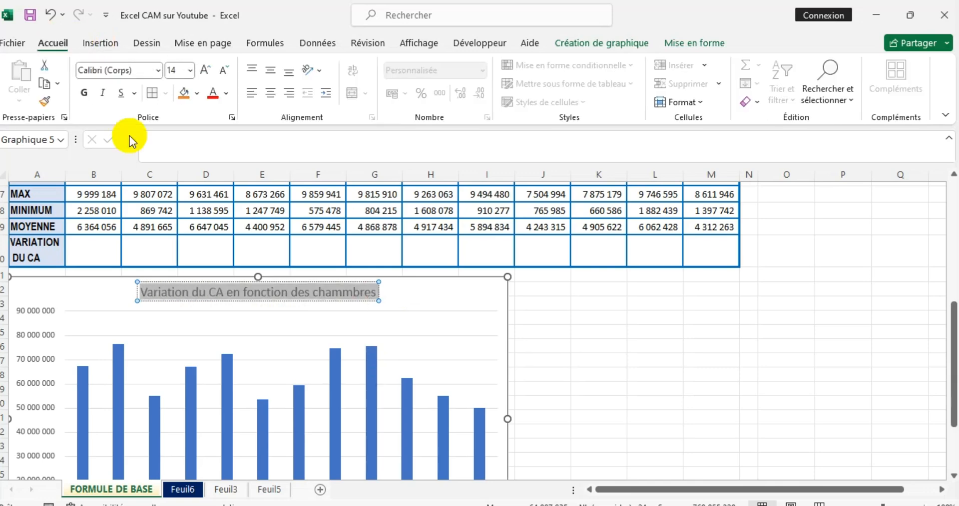
click(224, 92)
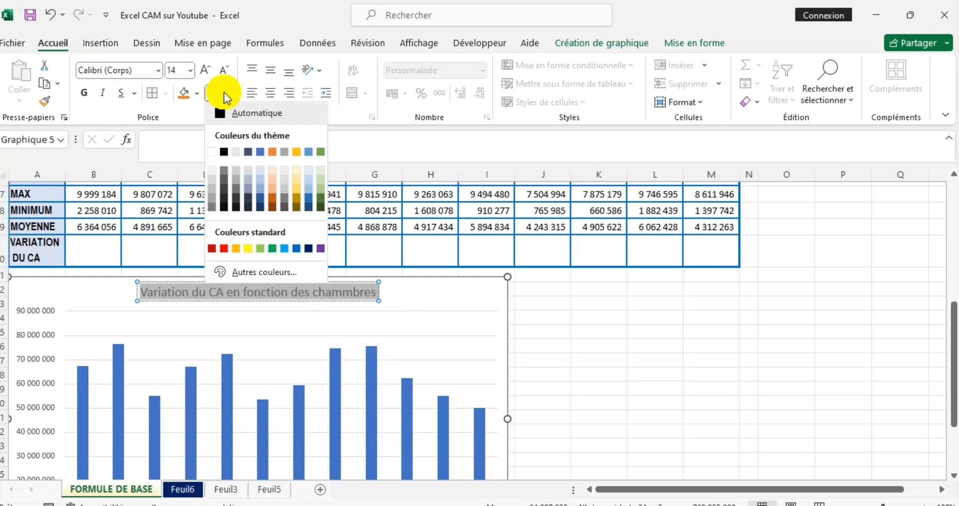
click(298, 248)
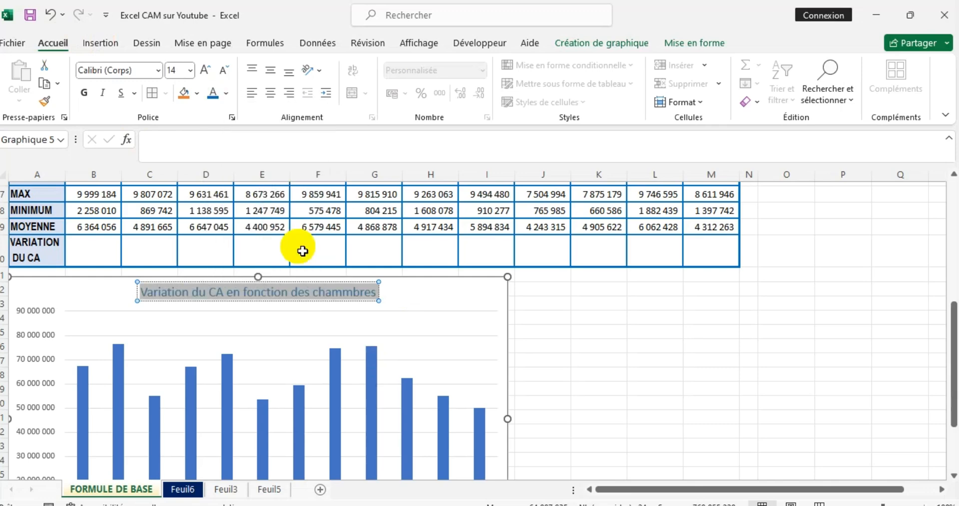
click(157, 71)
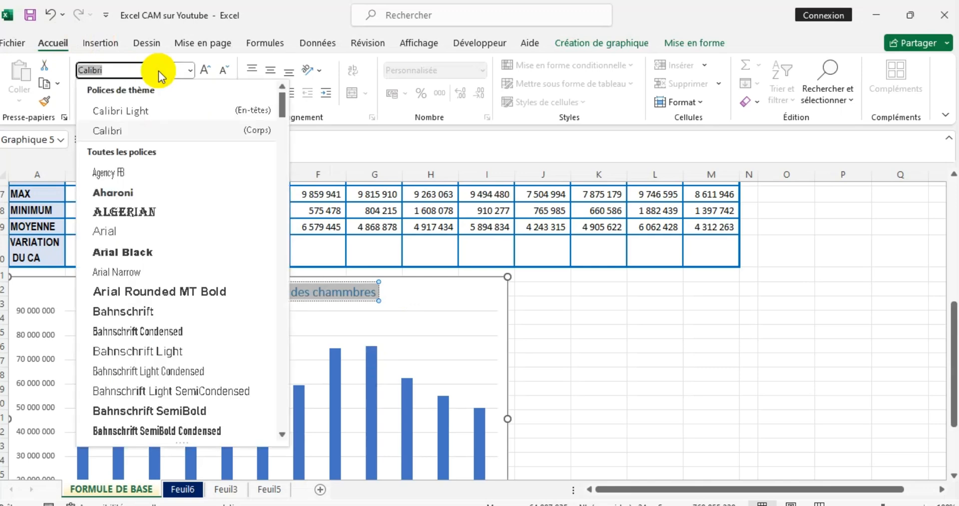
click(125, 254)
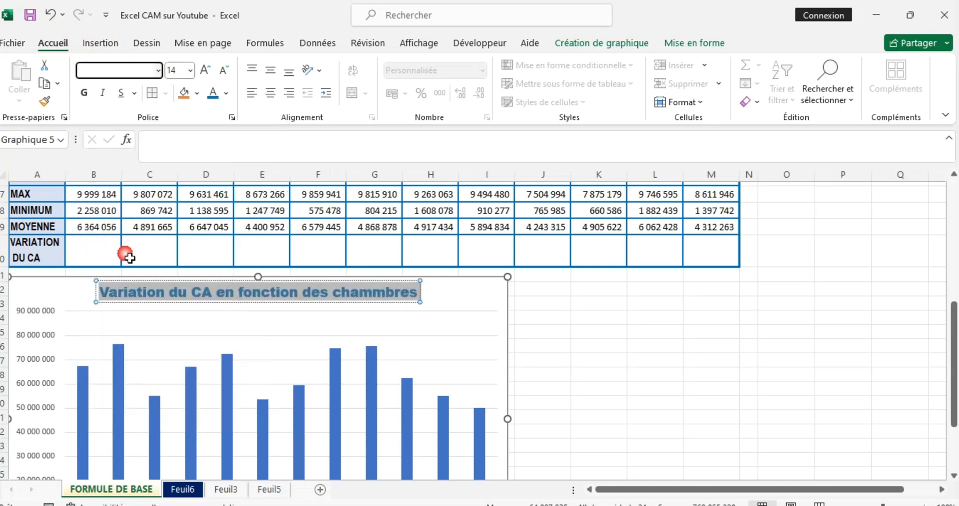
Give the chart title a standard yellow background fill.
click(195, 95)
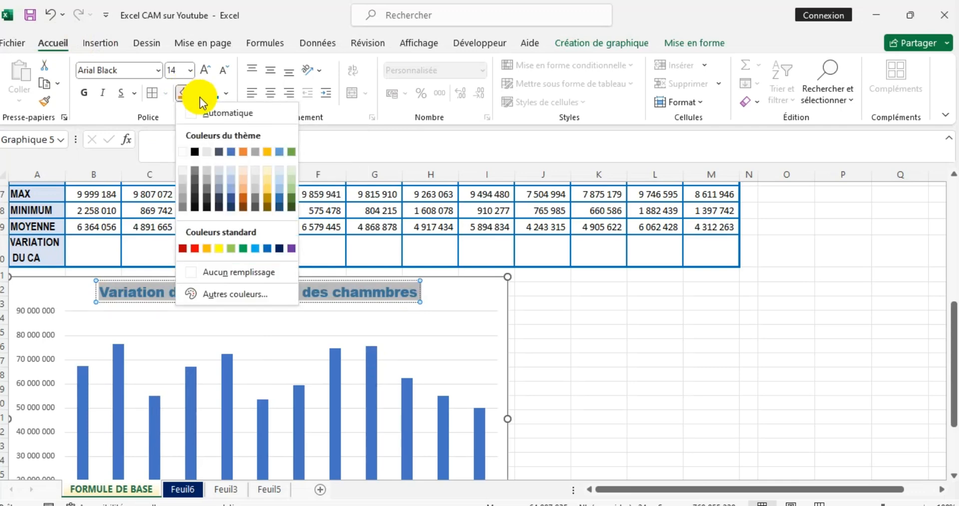
click(220, 248)
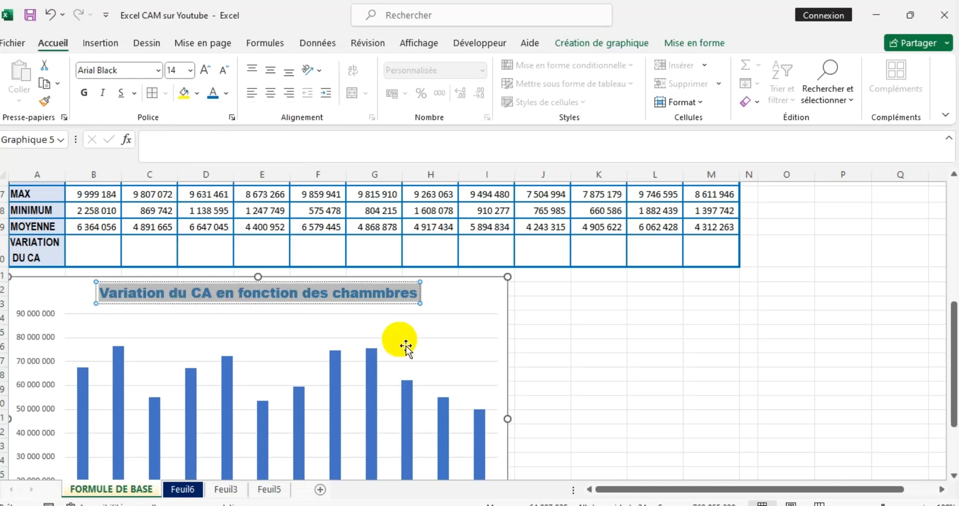
click(421, 349)
scroll(681, 338, down, 2)
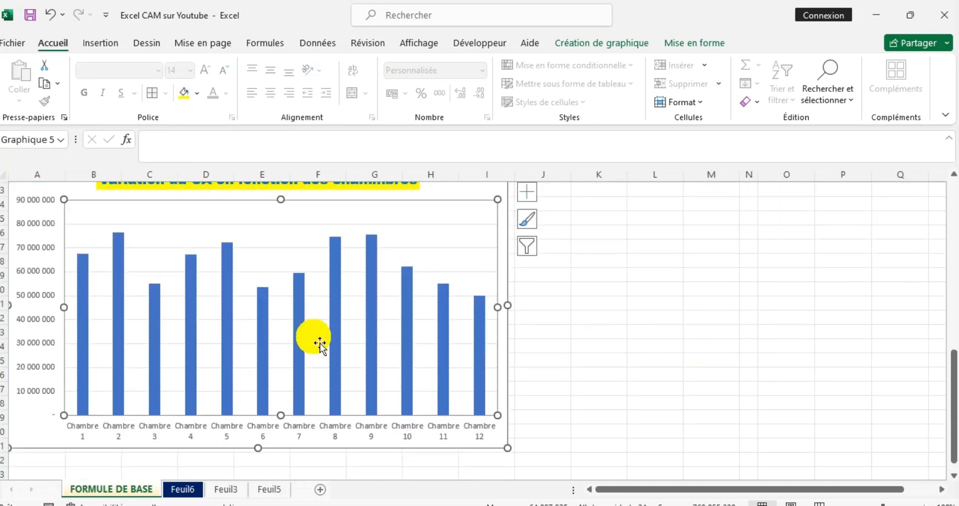
scroll(274, 331, up, 2)
scroll(280, 339, down, 2)
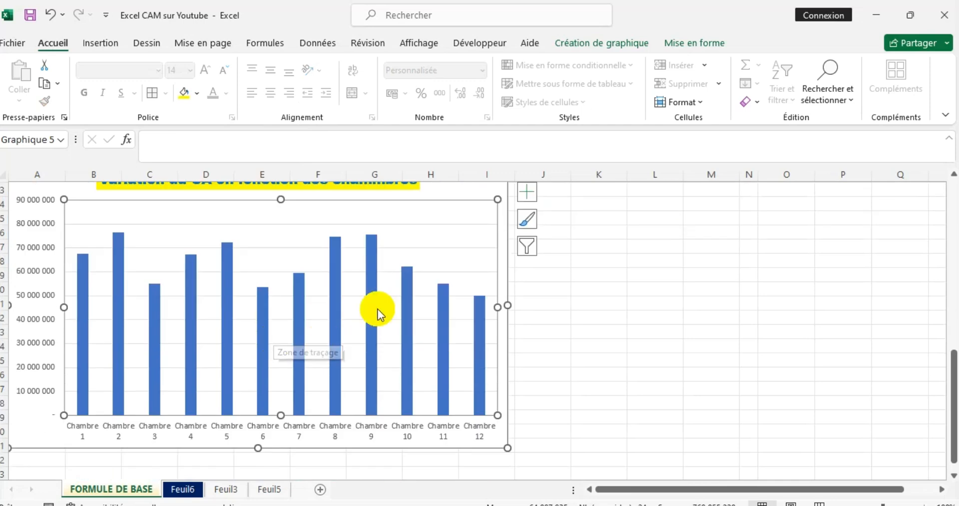
scroll(193, 341, up, 2)
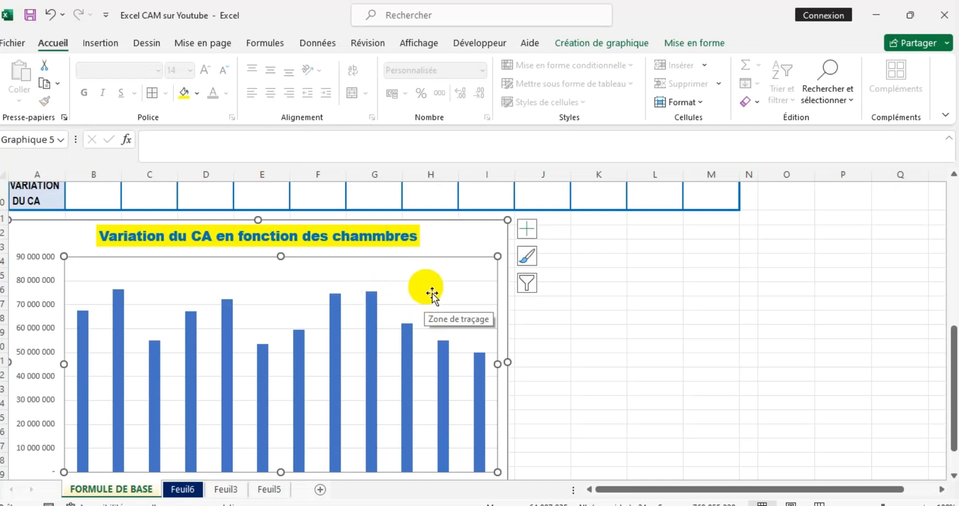
Insert a 2D pie chart from the month headers B2:M2 and the CA row B16:M16.
scroll(433, 301, down, 2)
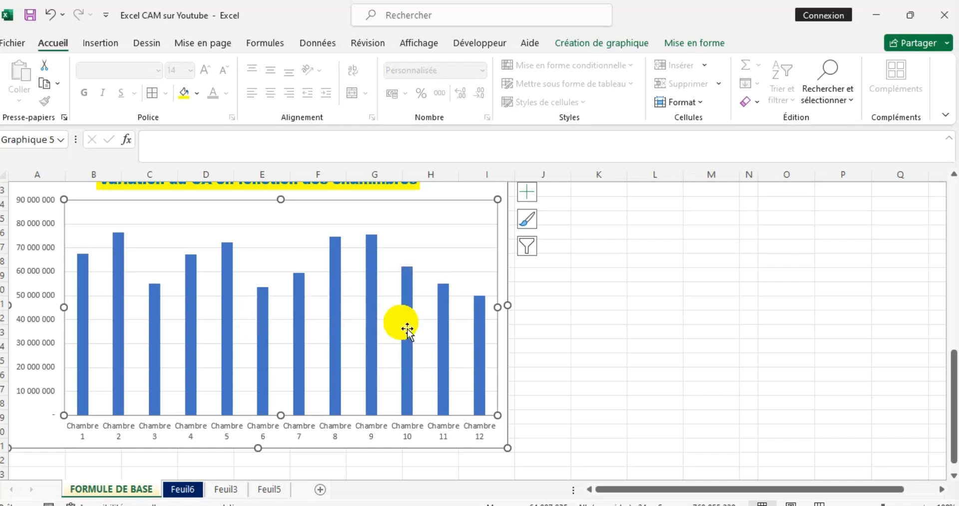
mouse_move(411, 321)
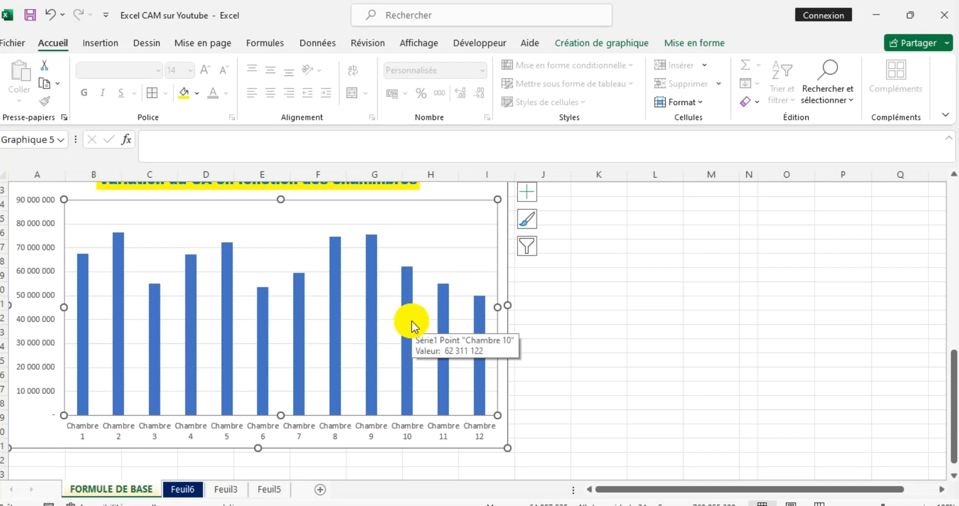
scroll(412, 311, up, 4)
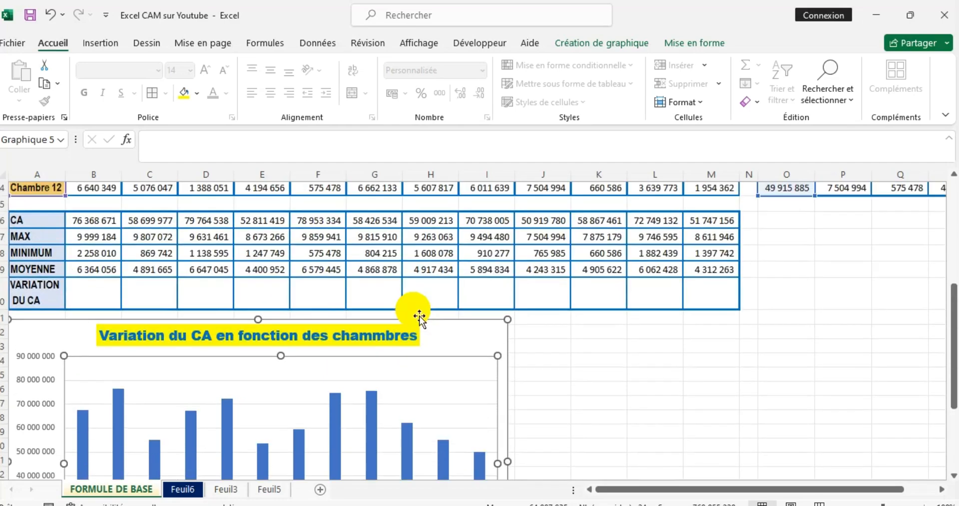
scroll(468, 310, up, 4)
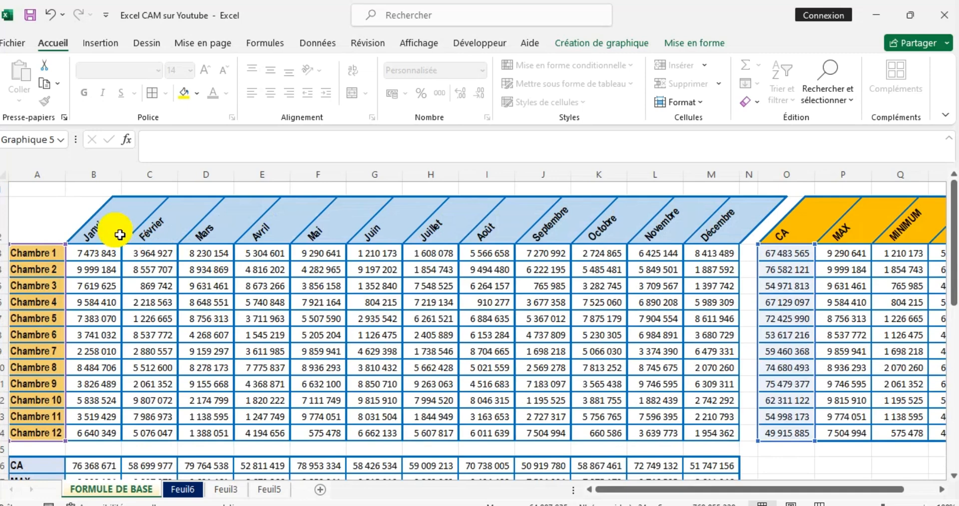
drag(131, 242, 699, 244)
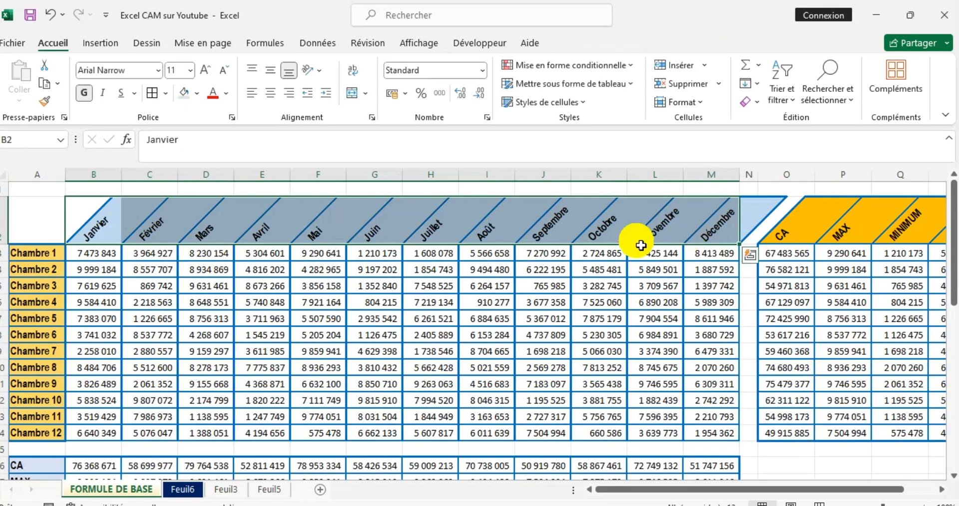
scroll(202, 360, down, 2)
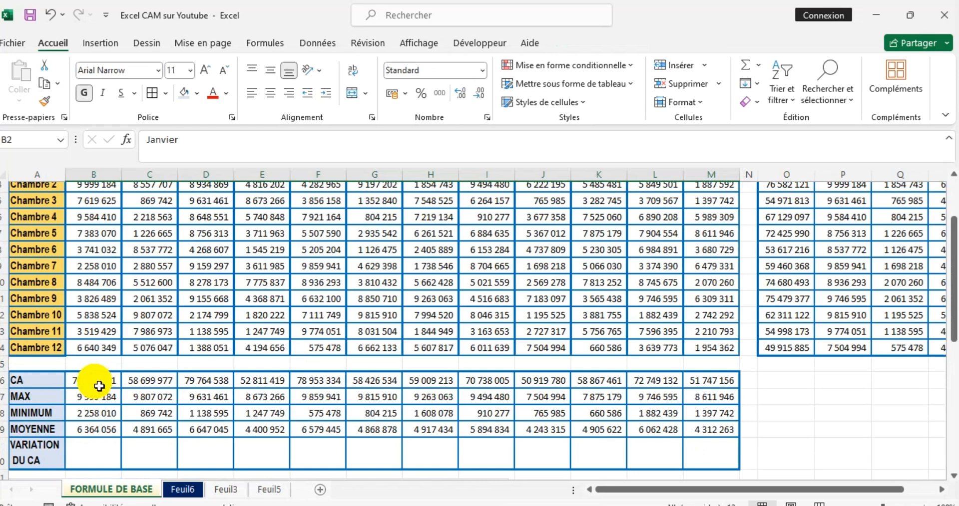
drag(99, 386, 709, 379)
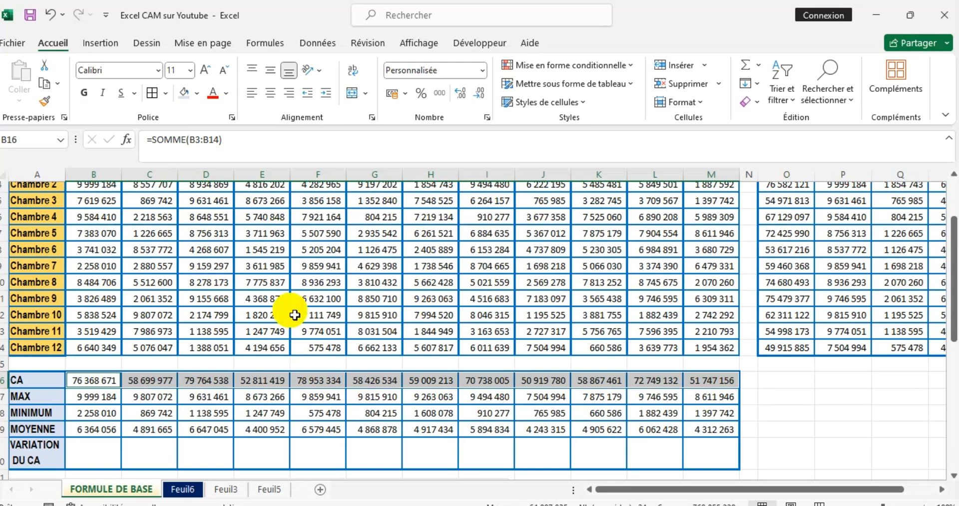
click(106, 40)
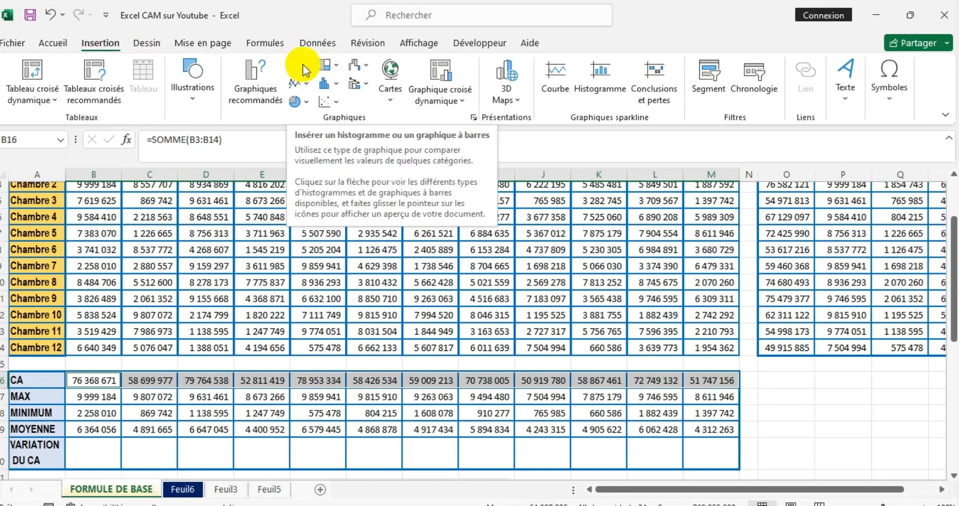
click(304, 101)
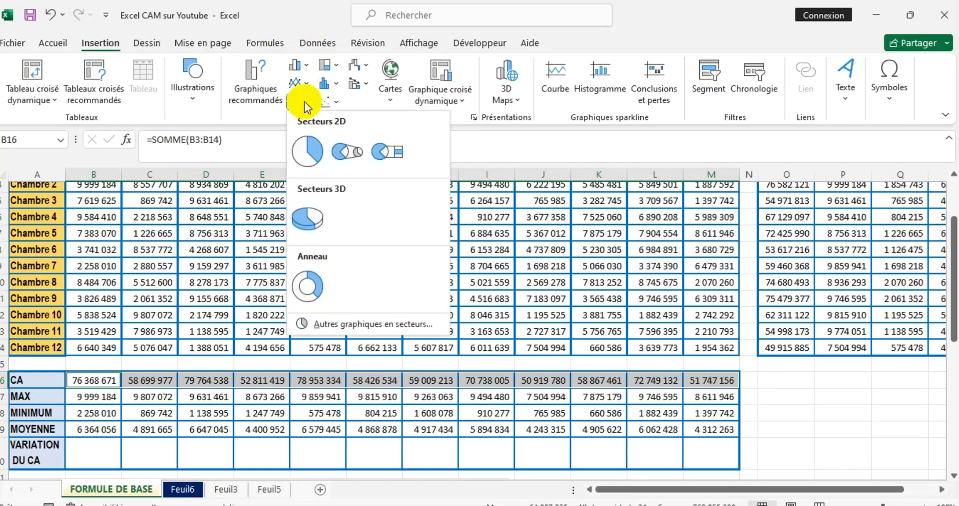
click(308, 145)
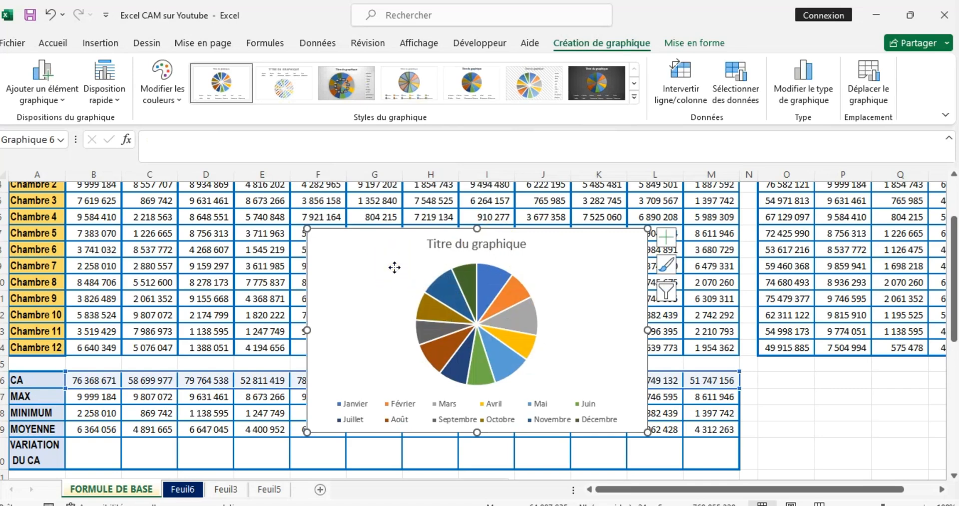
Move the pie chart beside the column chart and enlarge it to span about columns J to Q.
drag(394, 269, 541, 436)
scroll(467, 310, down, 4)
drag(466, 267, 552, 336)
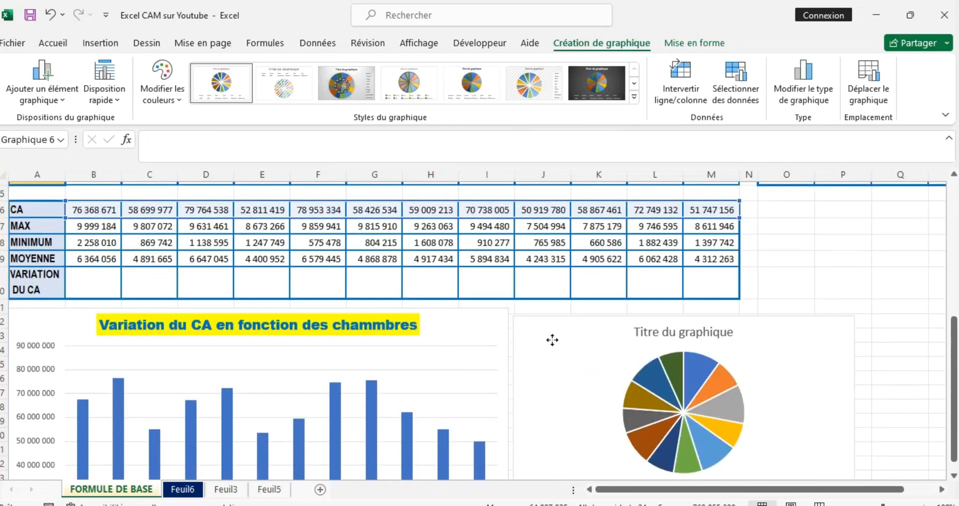
scroll(853, 270, down, 3)
drag(856, 267, 894, 284)
drag(713, 444, 714, 453)
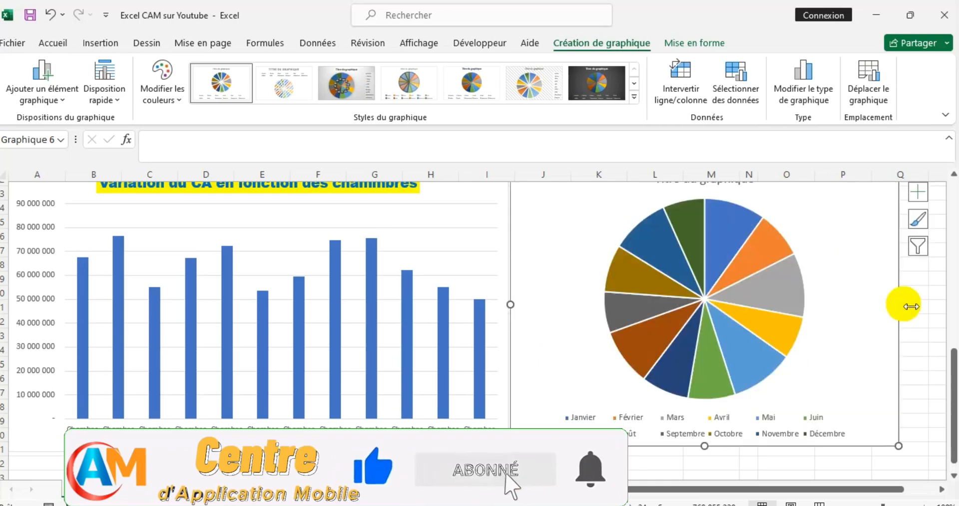
drag(906, 306, 916, 315)
scroll(852, 223, up, 1)
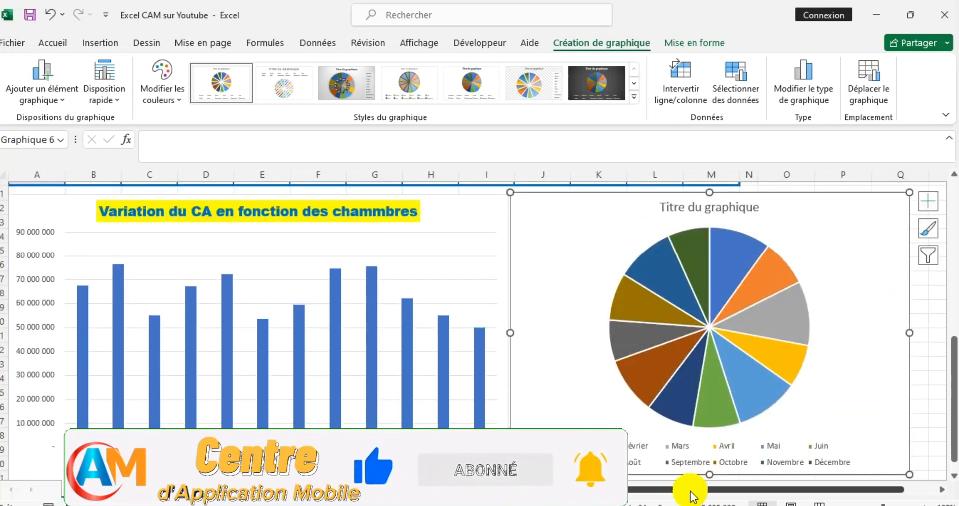
Move the pie chart below the room summary table, across about columns O to U, and deselect it.
drag(690, 490, 722, 490)
scroll(723, 378, up, 2)
drag(731, 368, 847, 251)
click(443, 396)
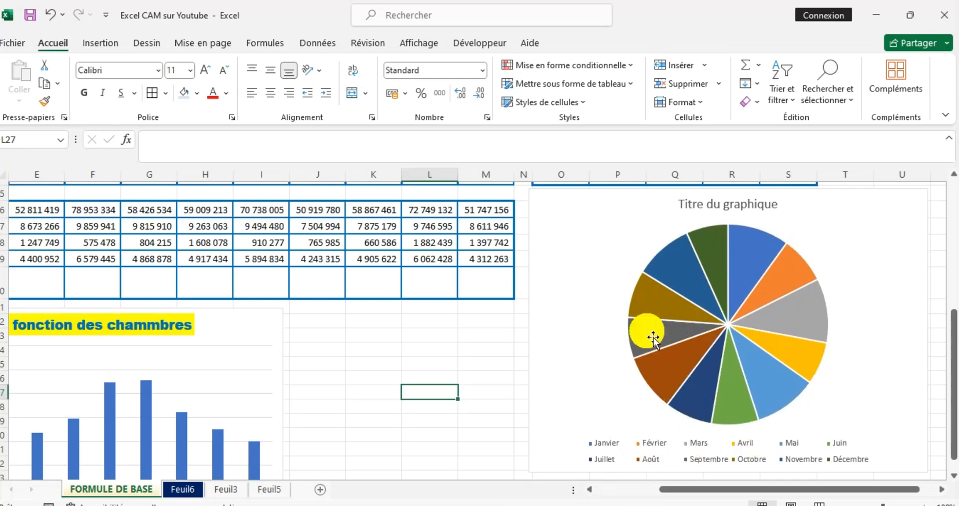
Replace the pie chart title with "VARIATRION DU CA EN FONCTION DES MOIS".
scroll(804, 373, down, 1)
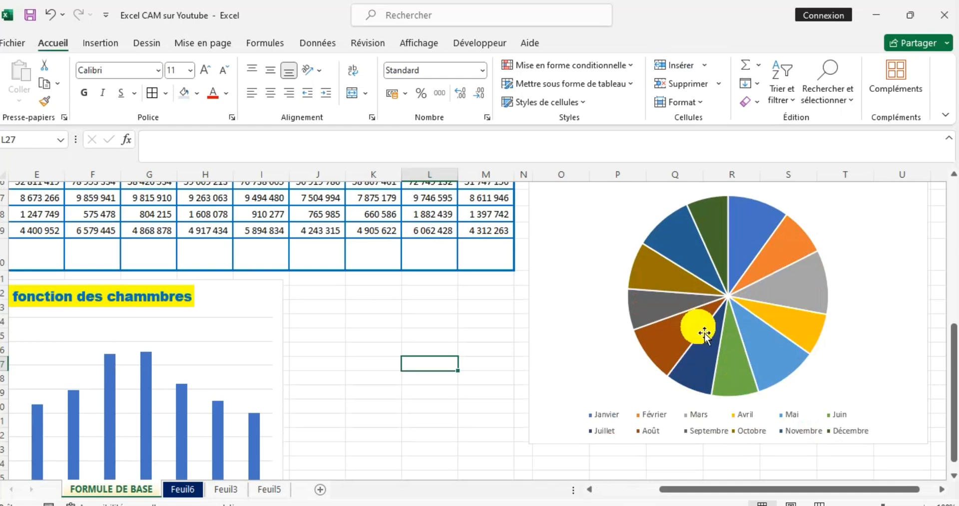
scroll(727, 310, up, 1)
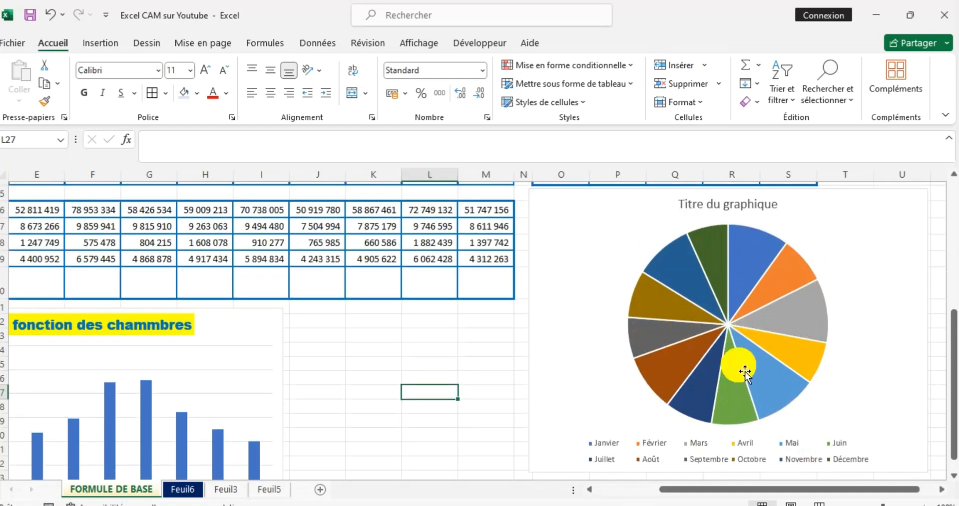
scroll(735, 330, up, 3)
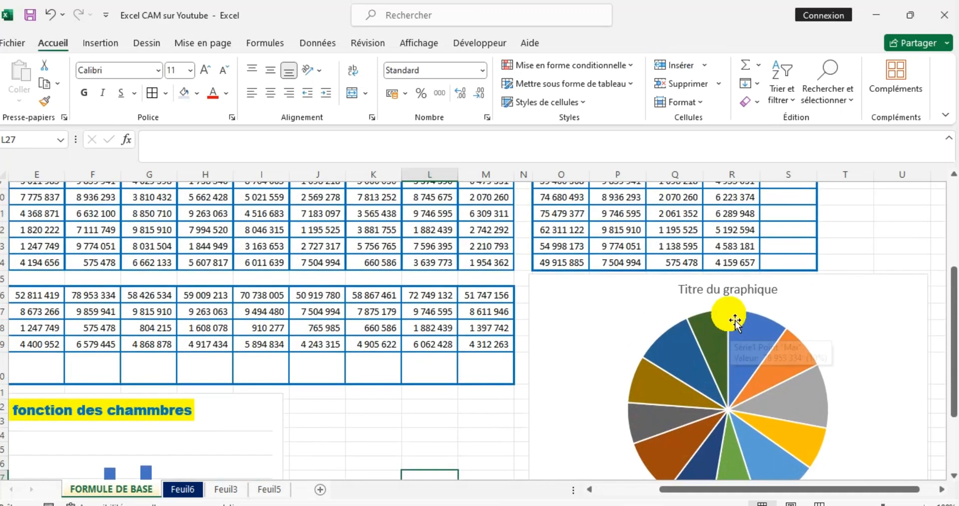
click(711, 297)
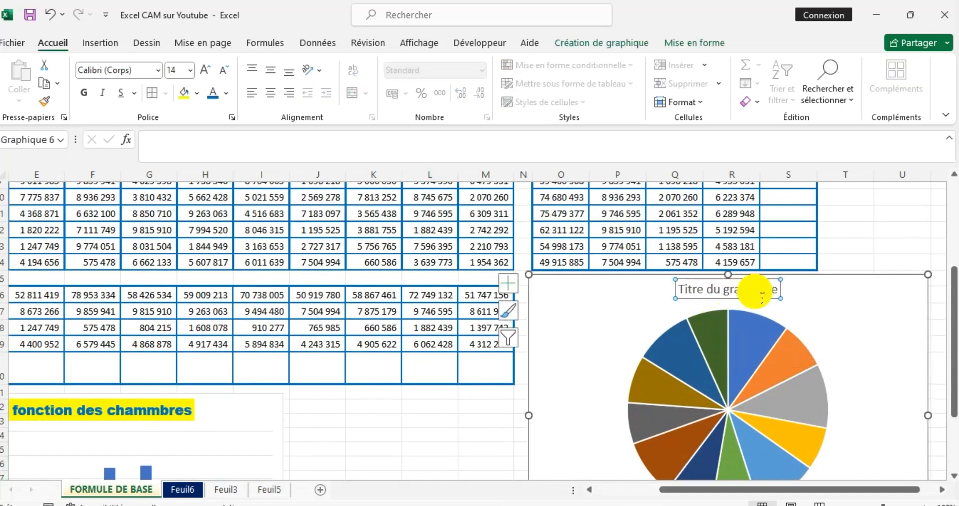
text(VARIATRION)
text( DU)
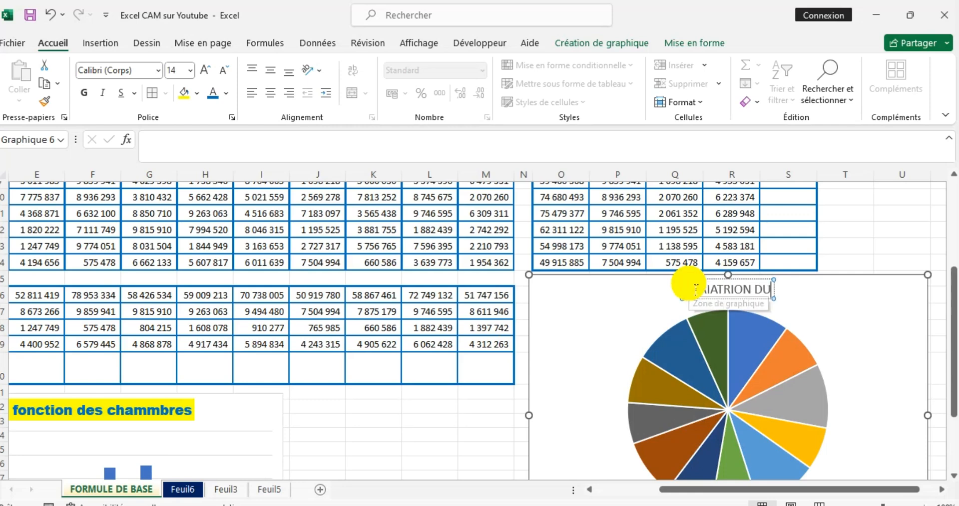
text( CA EN FONC)
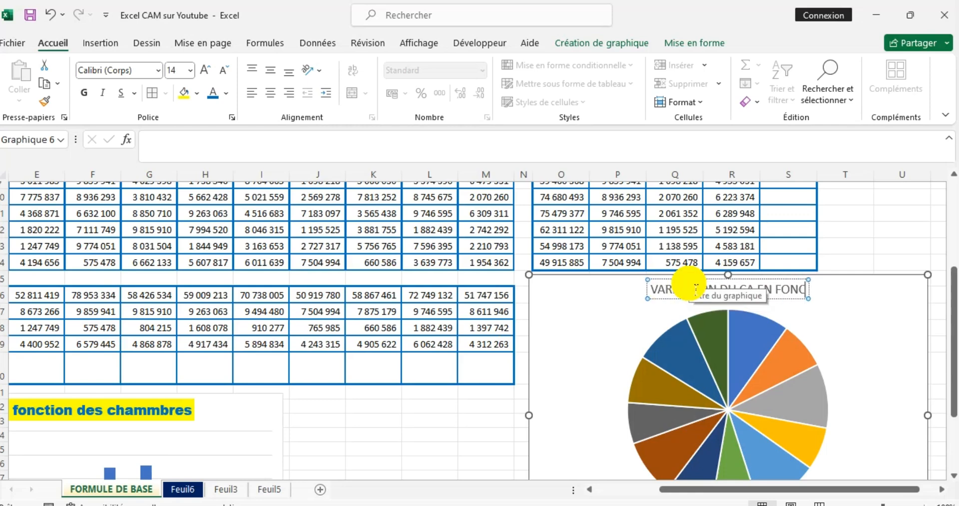
text(TION DES MOIS)
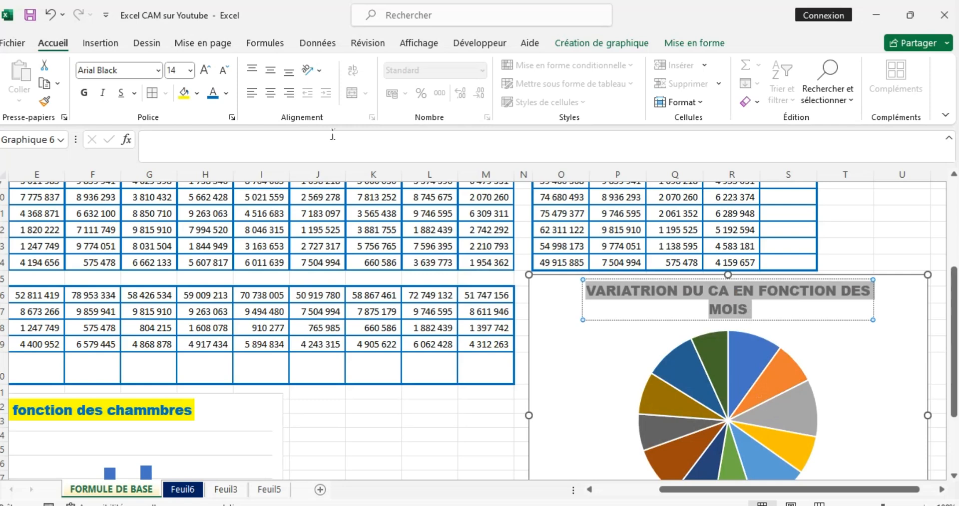
Format the pie chart title in bold Arial Narrow with the standard orange font colour.
click(174, 73)
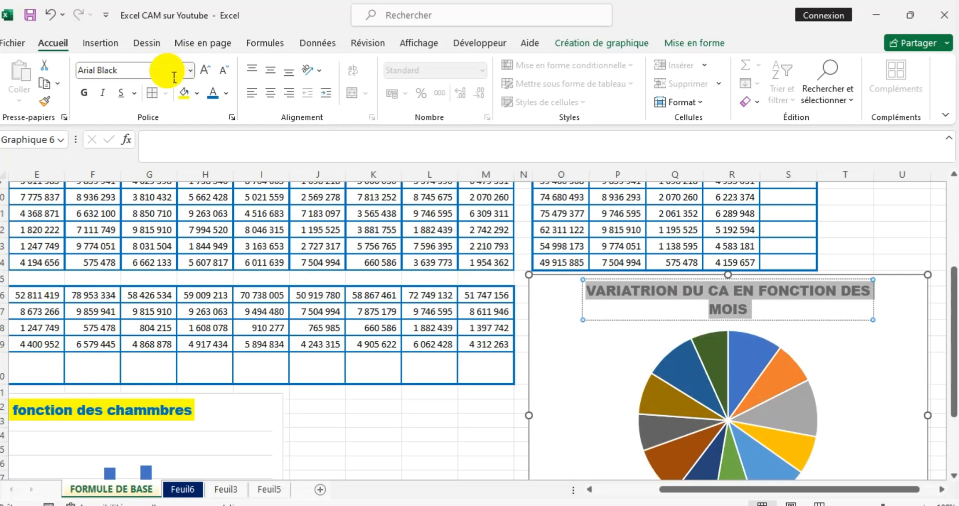
click(160, 73)
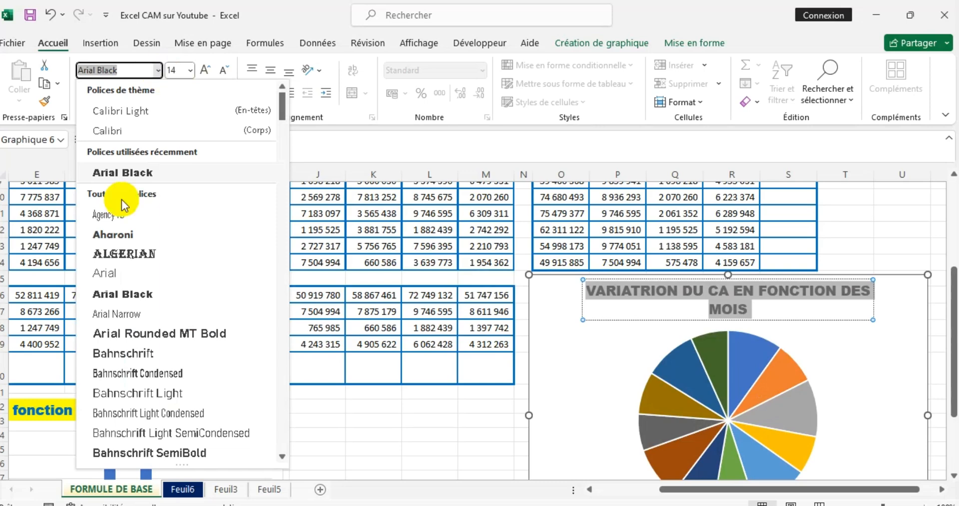
click(113, 314)
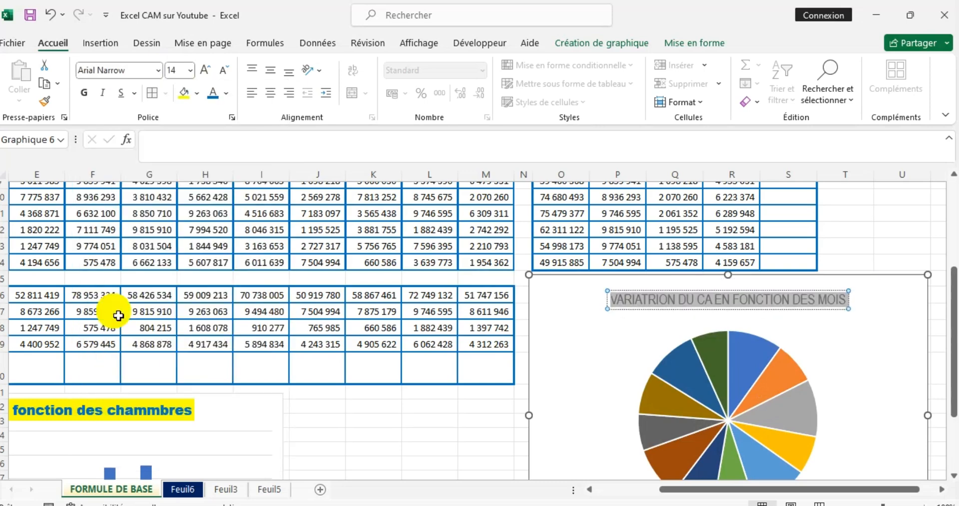
click(86, 99)
click(222, 89)
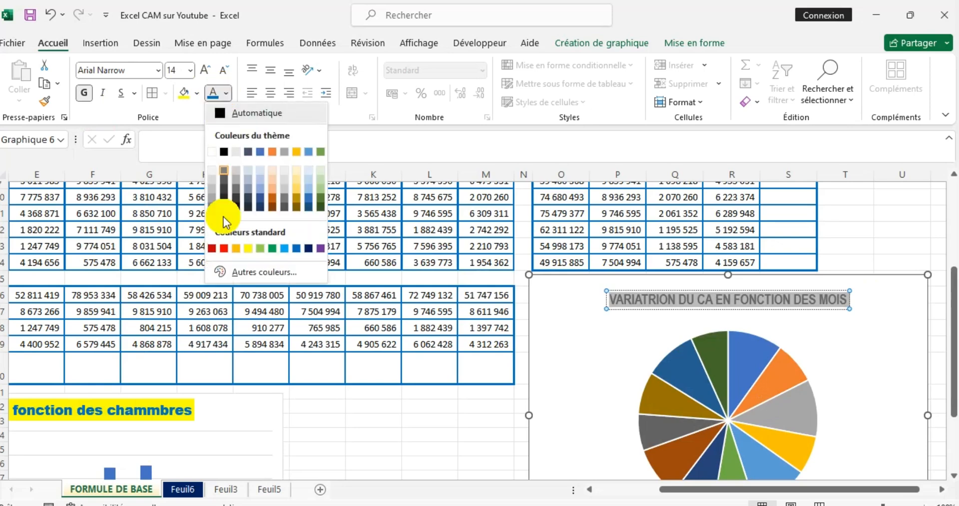
click(232, 246)
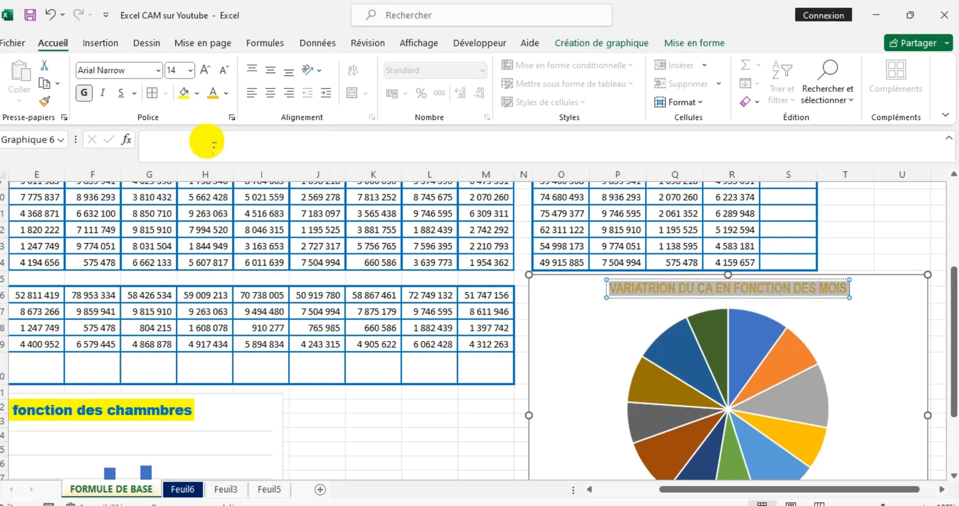
Give the pie chart title a theme blue background fill.
click(198, 93)
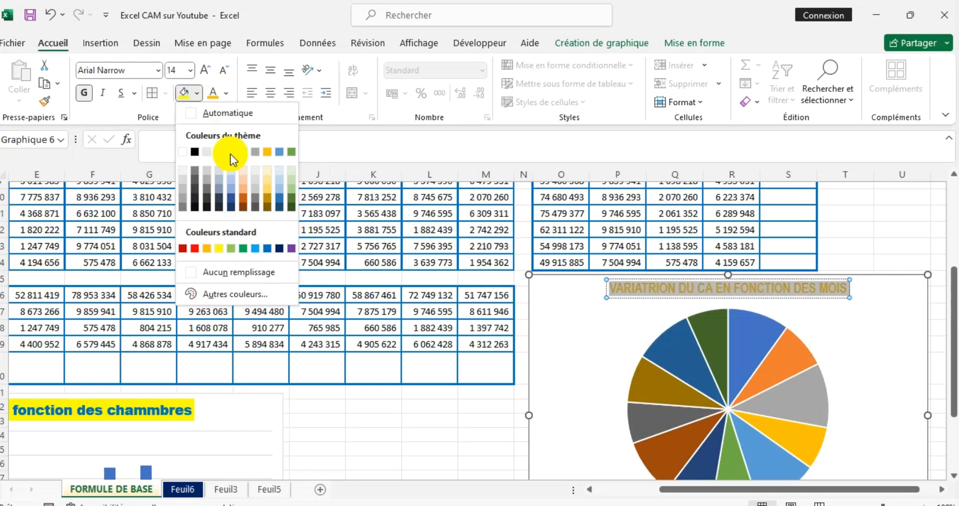
click(230, 154)
click(596, 338)
scroll(413, 357, down, 1)
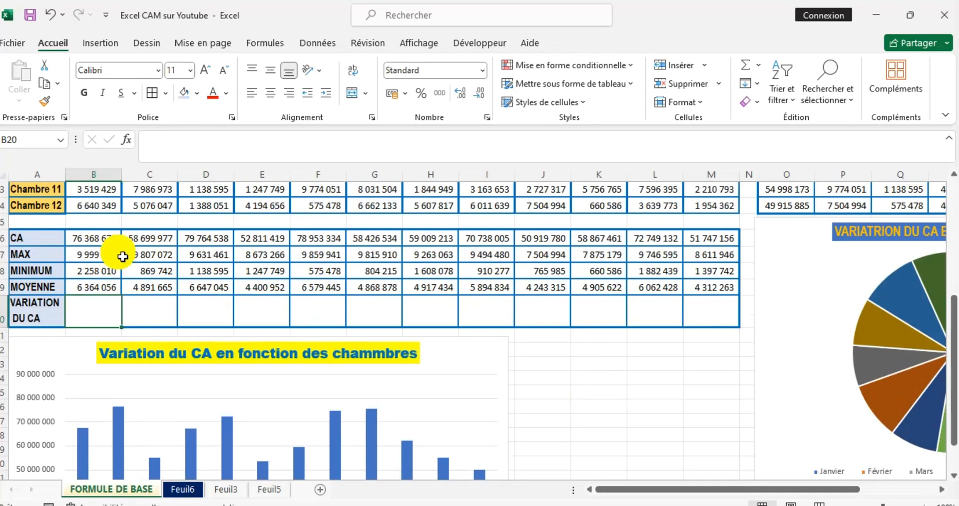
scroll(102, 282, up, 4)
scroll(104, 276, down, 3)
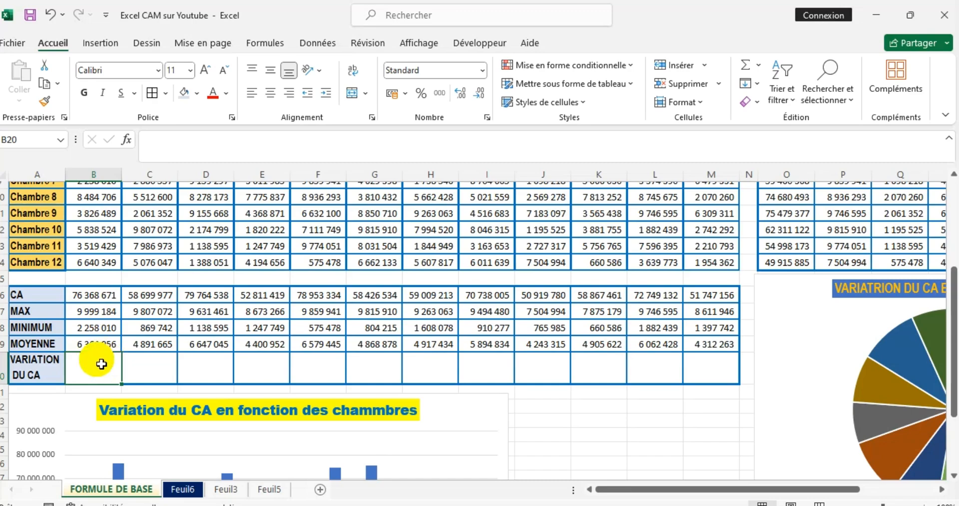
scroll(100, 364, up, 4)
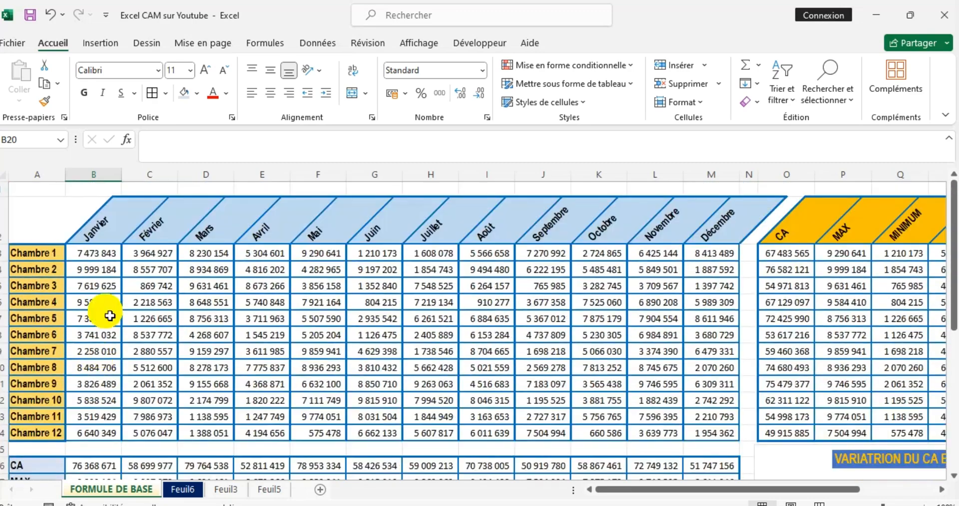
click(105, 231)
Enter the formula =C16-B16 in cell C20 to compute February's revenue variation from January.
scroll(82, 350, down, 3)
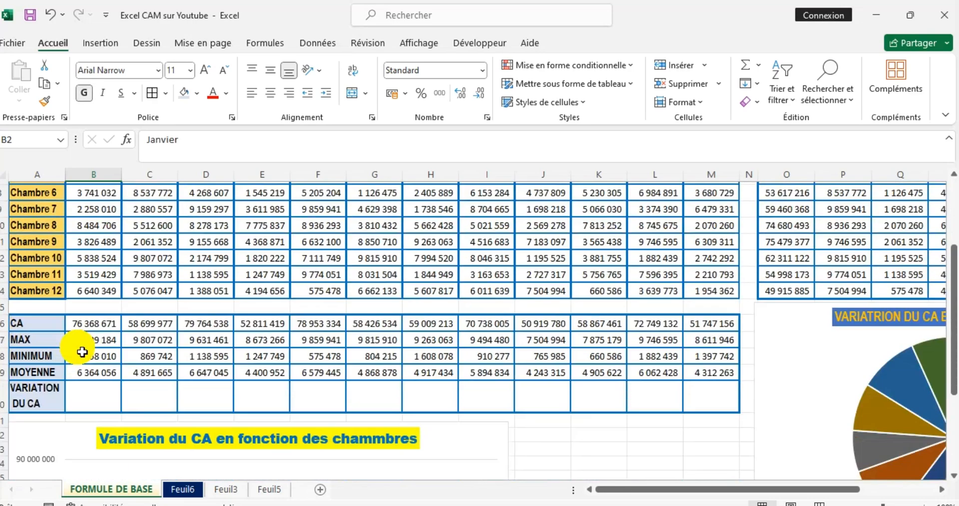
double_click(150, 369)
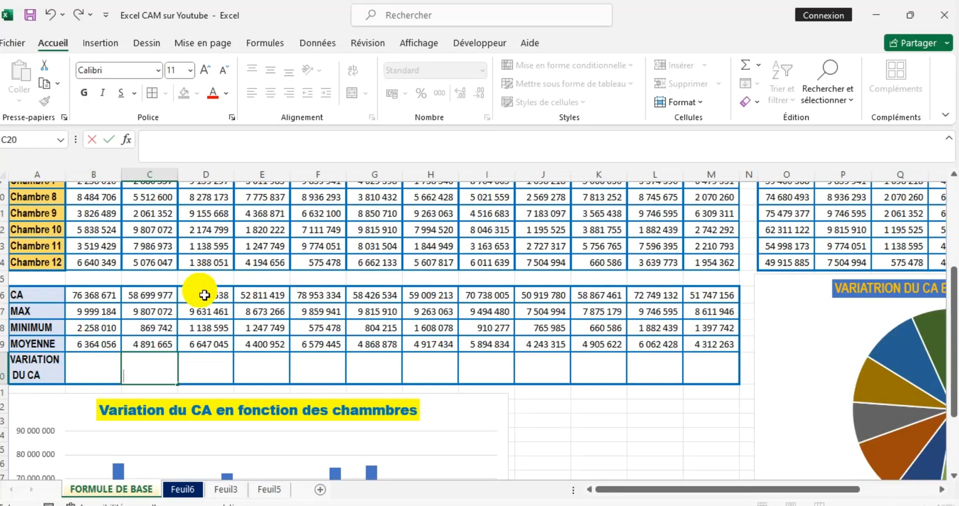
text(=)
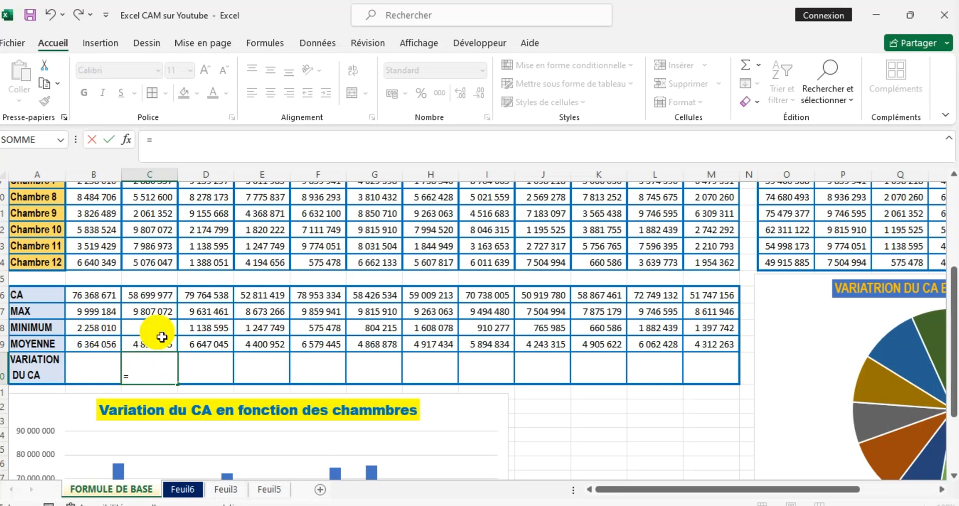
click(159, 297)
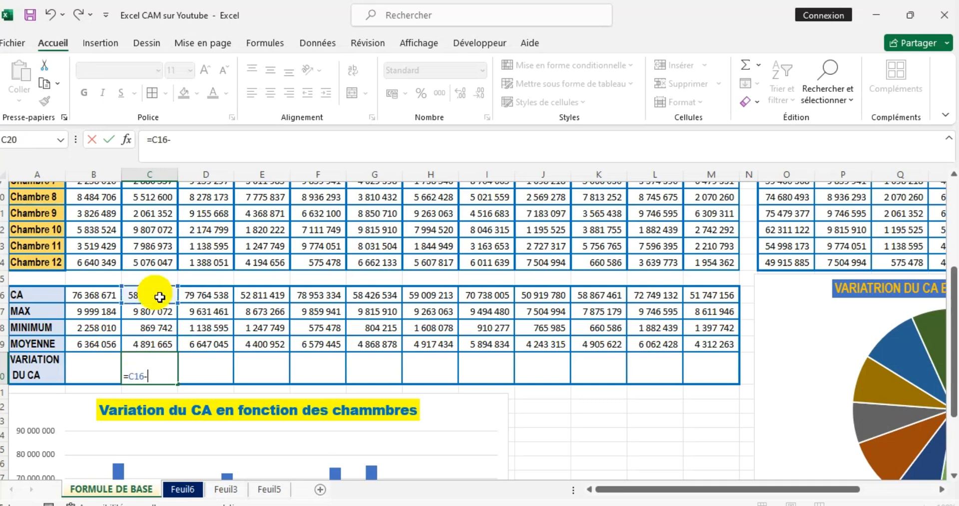
text(-)
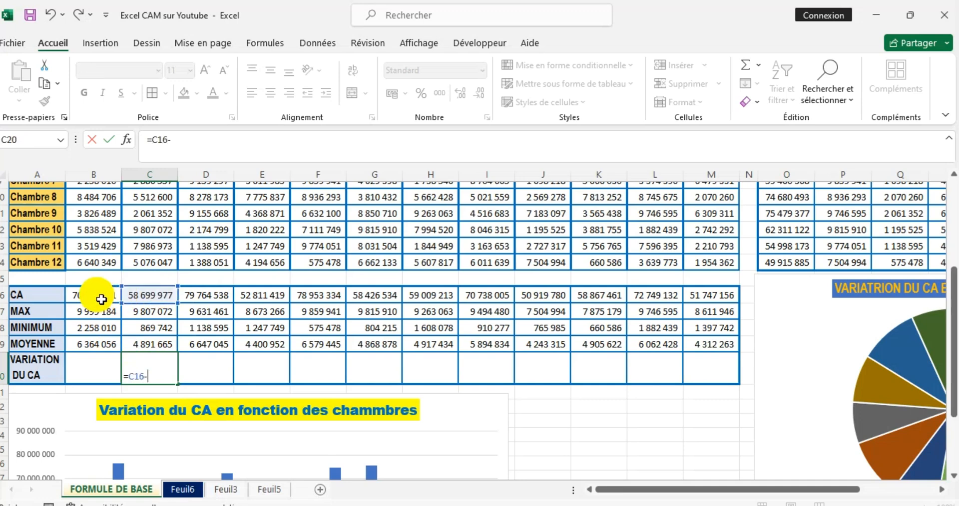
click(101, 300)
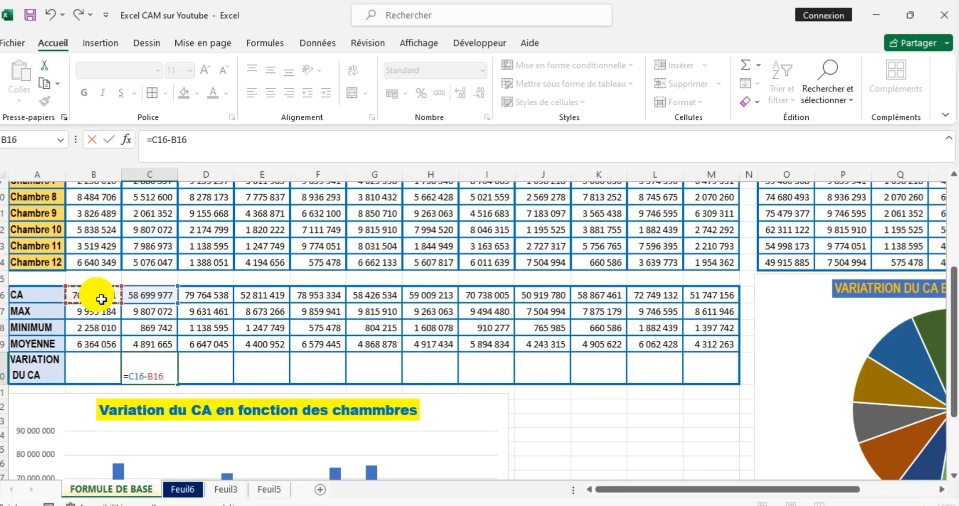
key(Return)
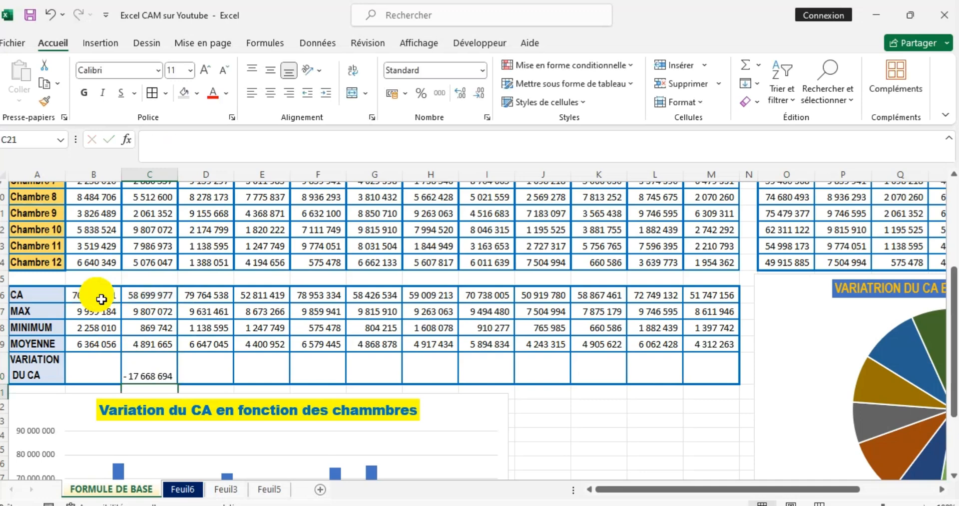
Fill the variation formula from C20 across the VARIATION DU CA row to M20.
click(148, 373)
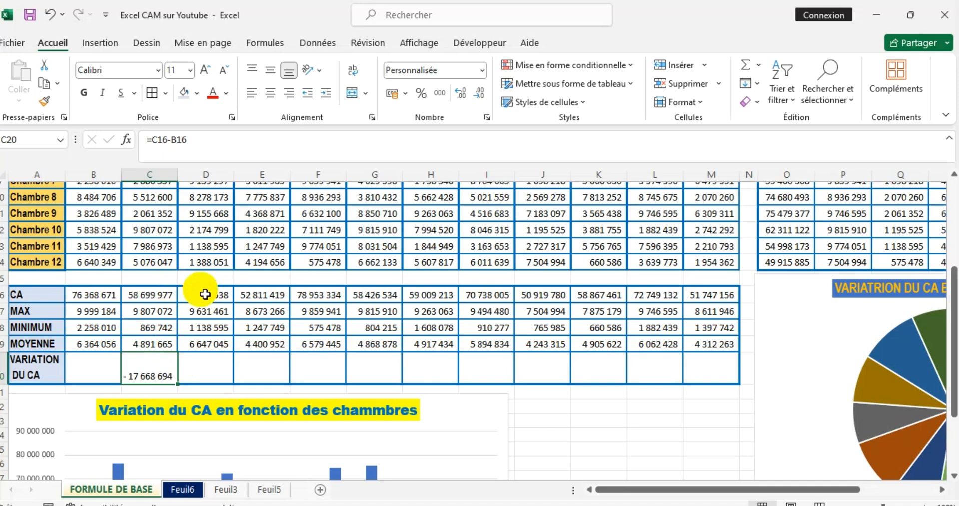
click(198, 367)
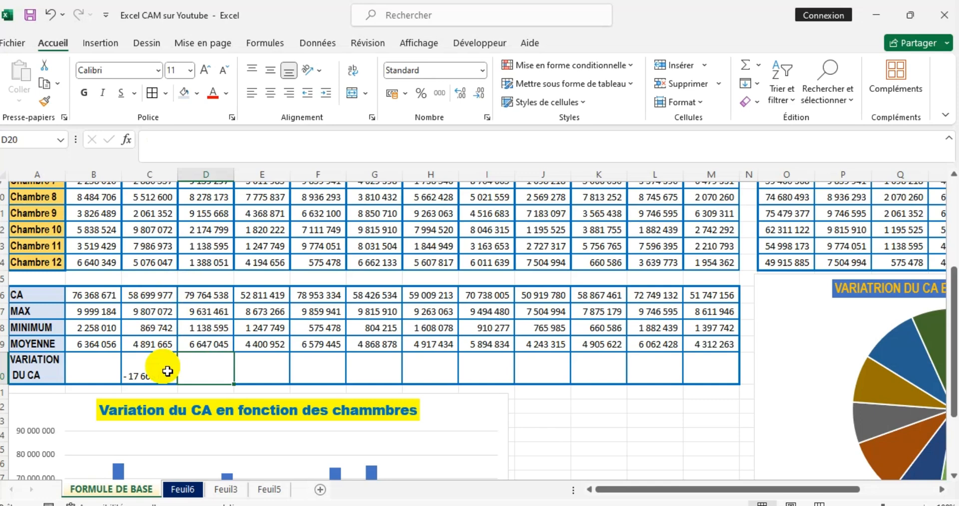
click(140, 363)
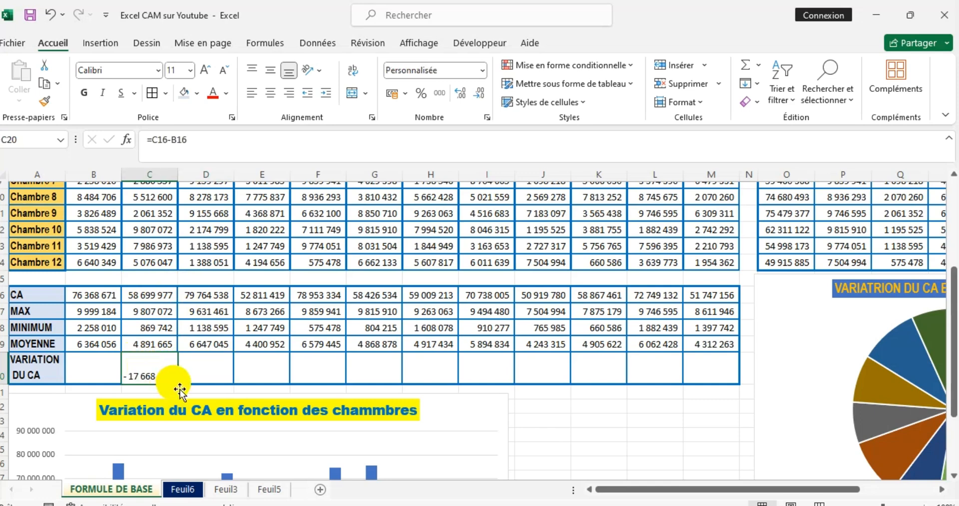
drag(182, 390, 721, 381)
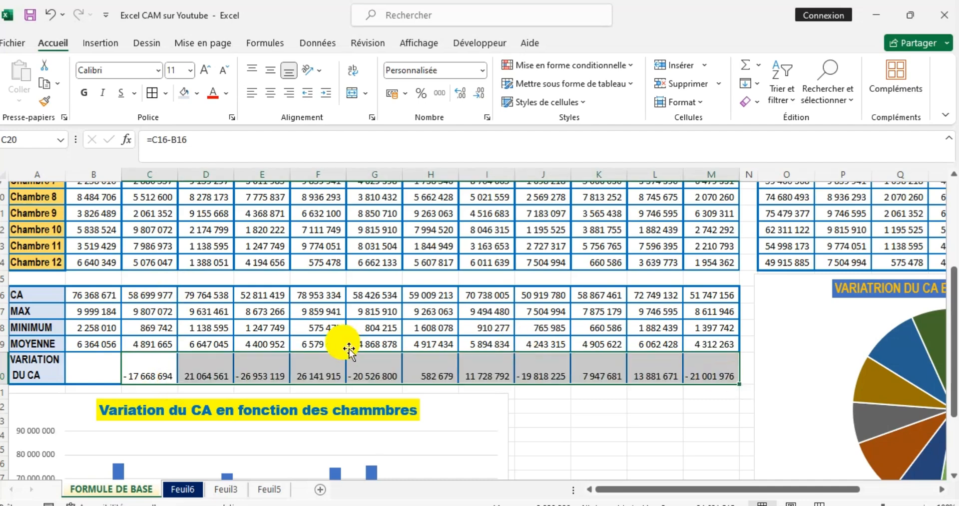
scroll(350, 340, down, 1)
scroll(349, 343, up, 3)
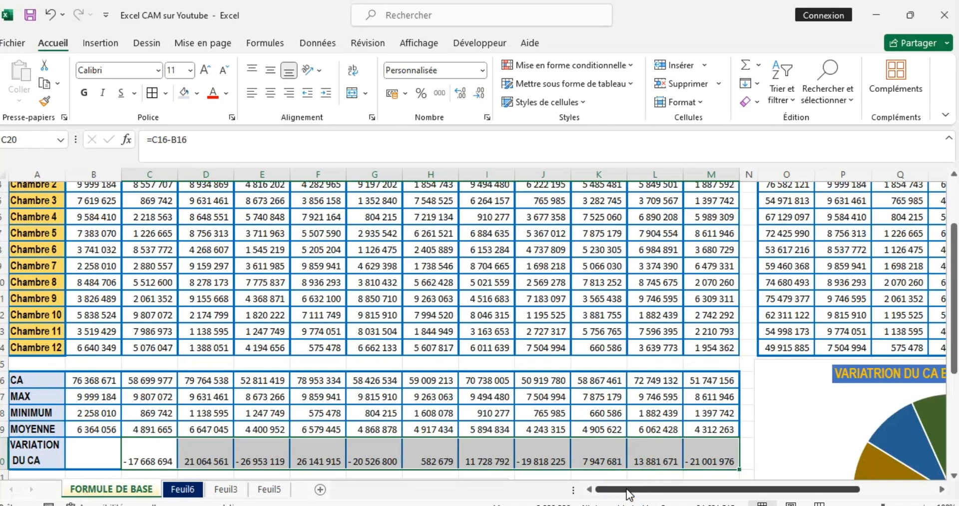
drag(628, 494, 695, 493)
scroll(723, 252, up, 1)
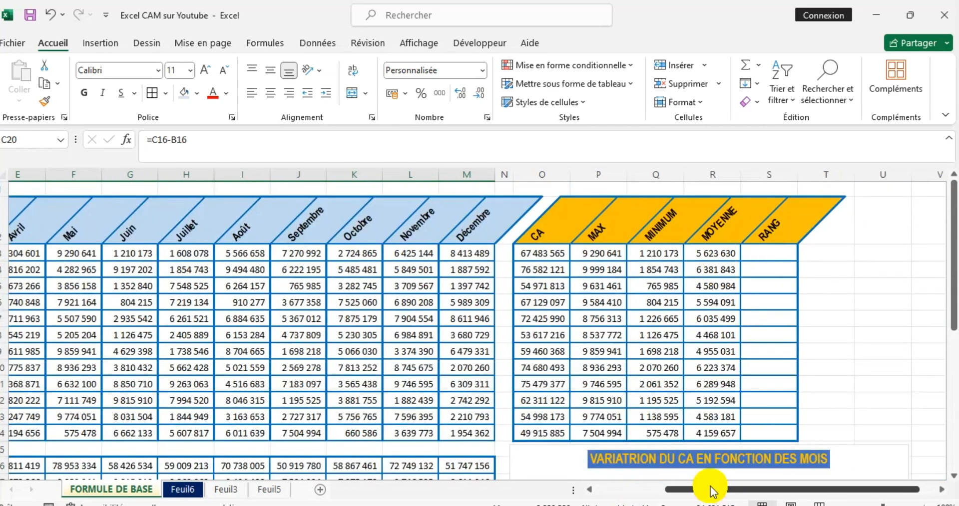
drag(672, 487, 518, 449)
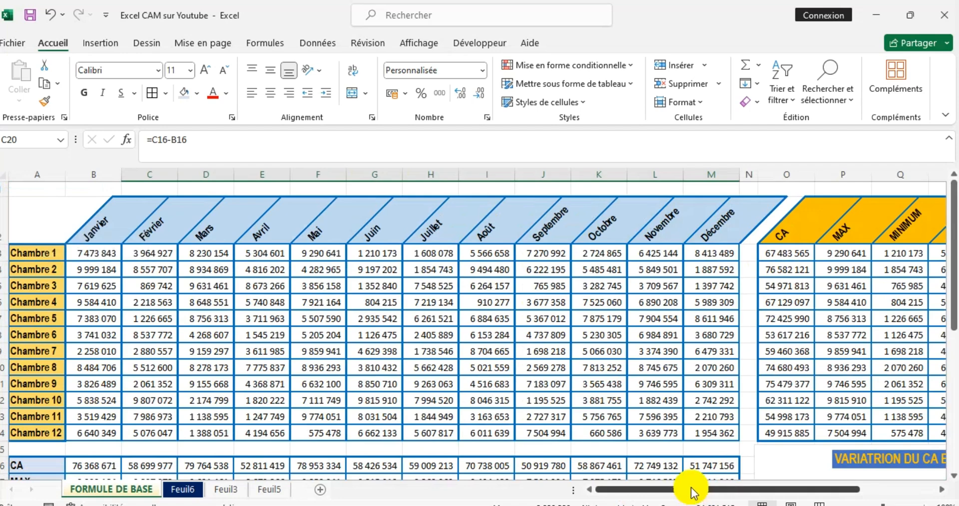
Enter the formula =RANG(O3;O3:O14) in cell S3 to rank Chambre 1 by its CA.
drag(691, 488, 654, 488)
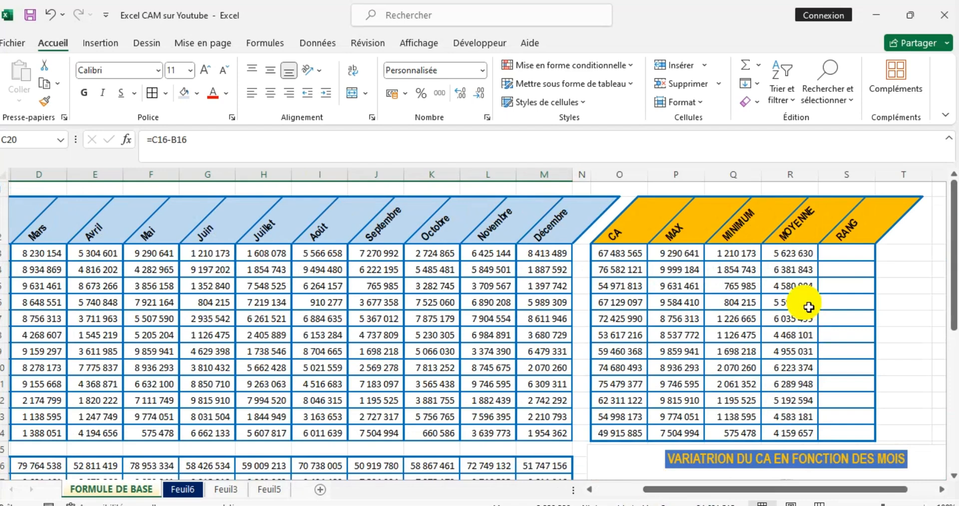
click(844, 260)
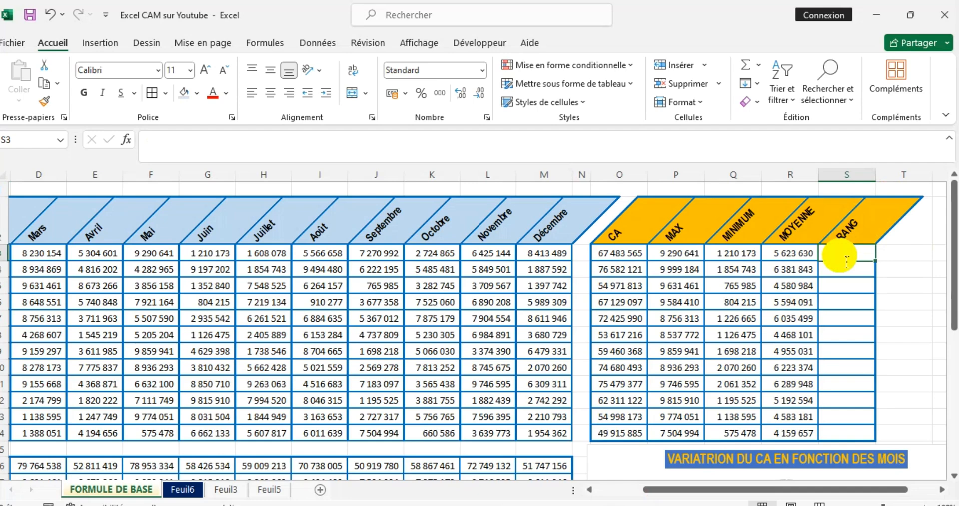
text(=rang)
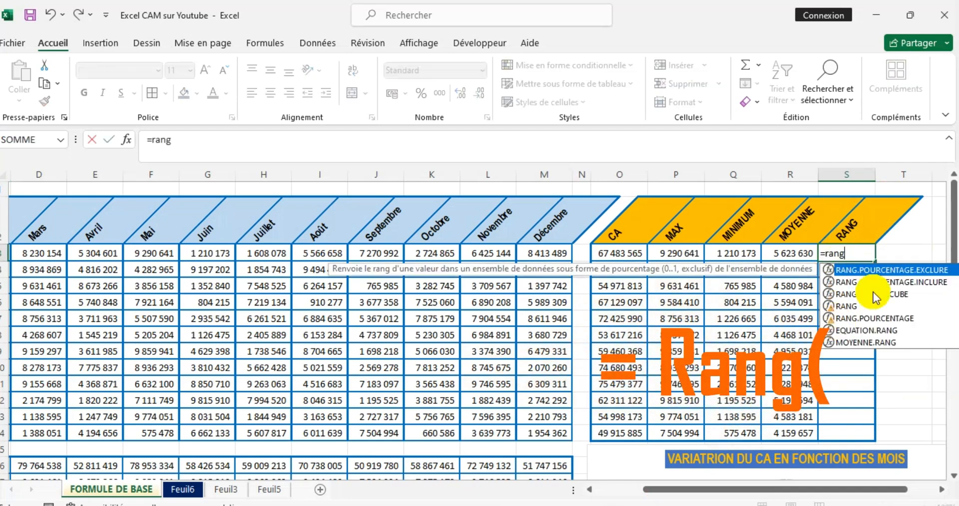
double_click(839, 306)
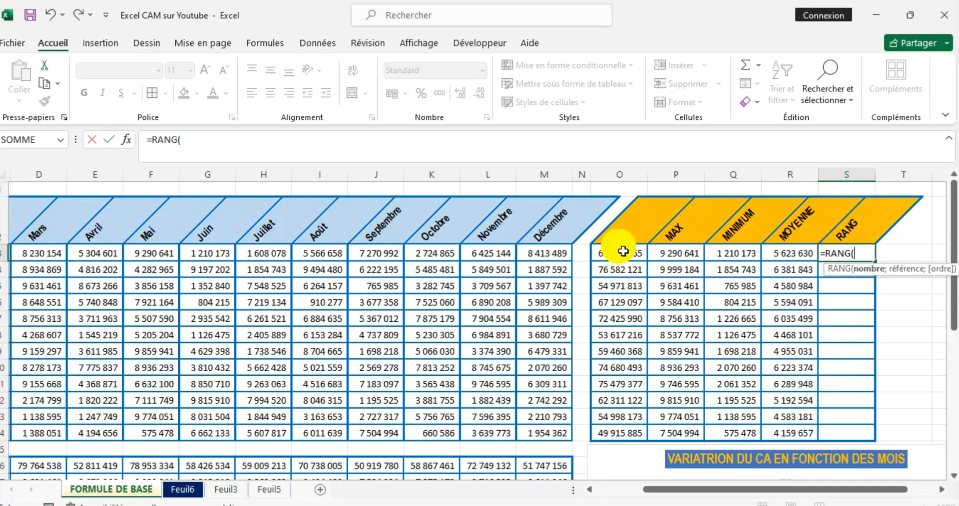
drag(664, 490, 591, 488)
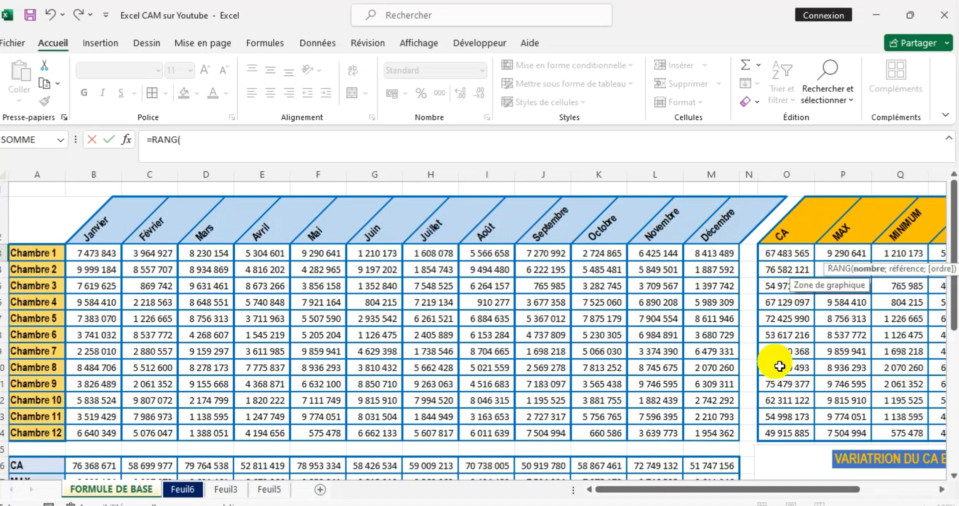
click(781, 263)
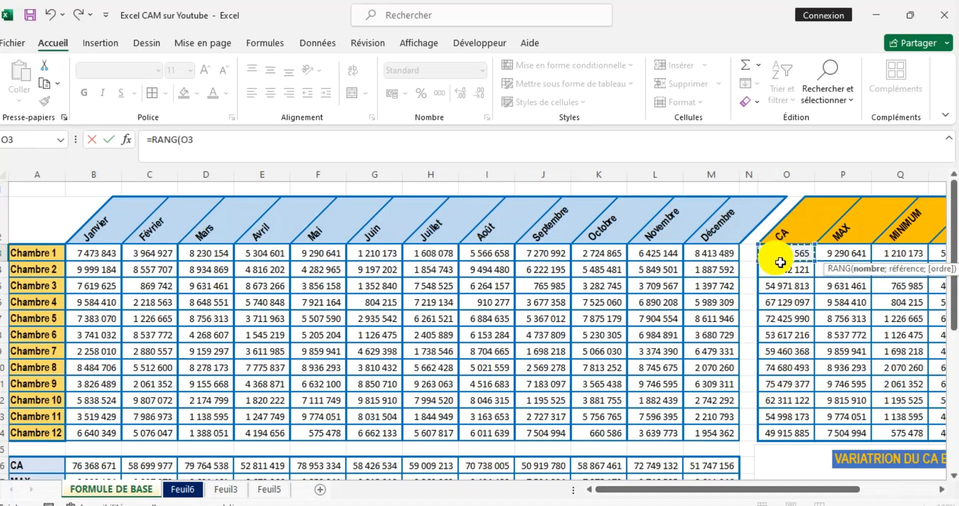
click(307, 152)
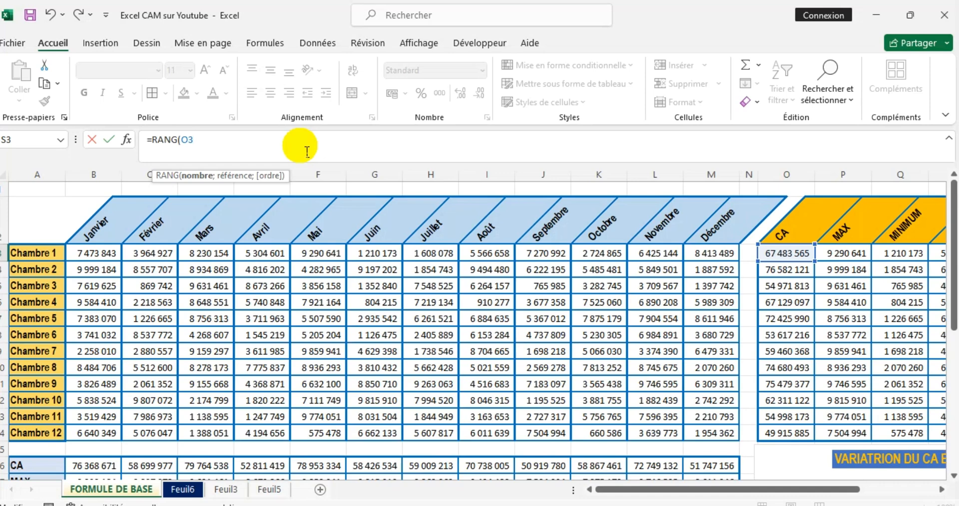
text(;)
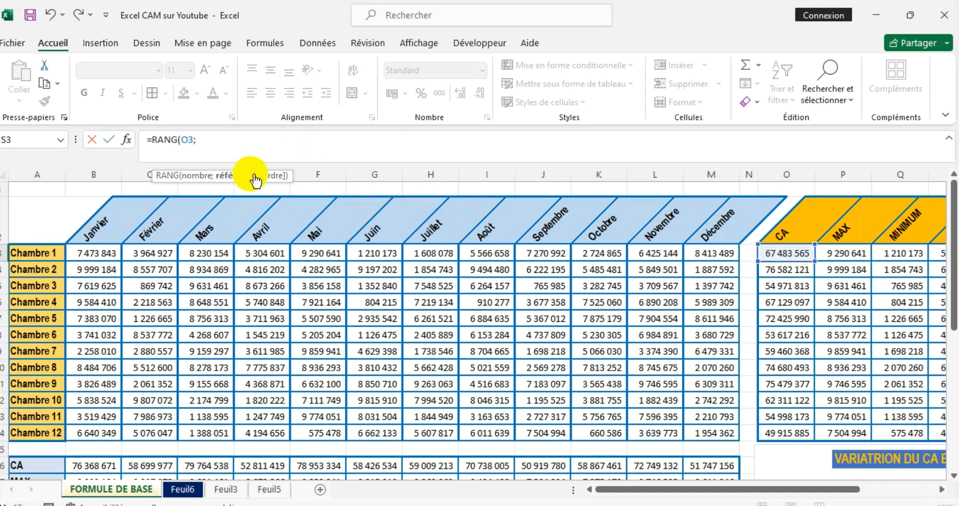
click(792, 261)
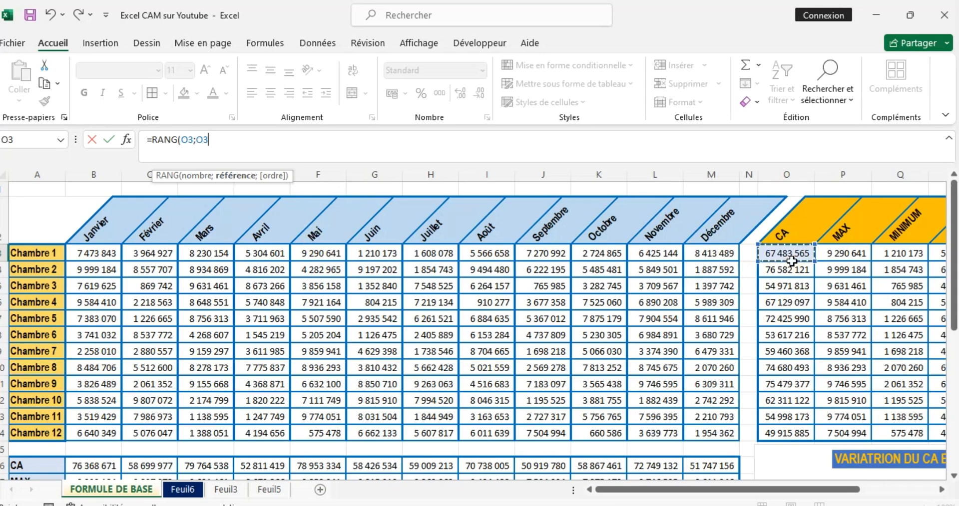
key(ctrl+shift+Down)
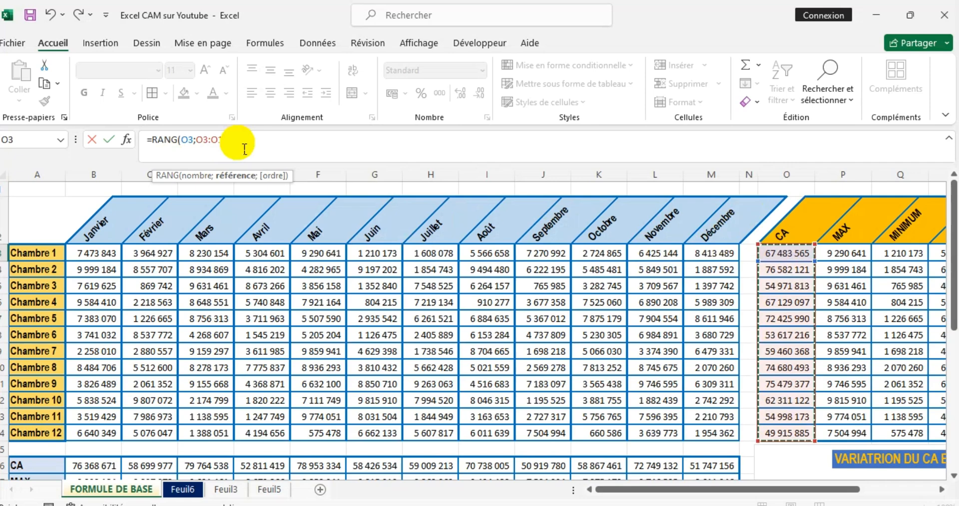
text())
key(Return)
key(Return)
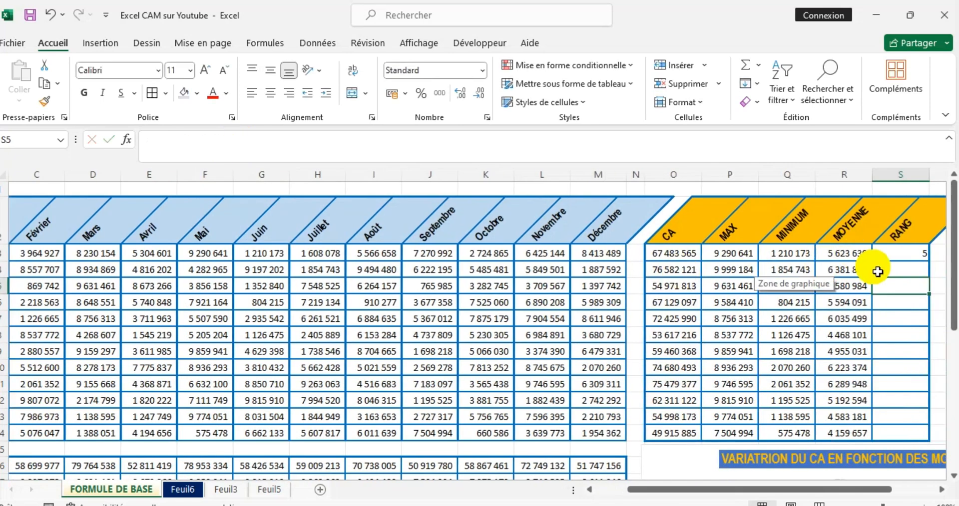
Lock the rows of the reference range in S3's rank formula so it reads =RANG(O3;O$3:O$14).
click(900, 260)
scroll(894, 255, right, 2)
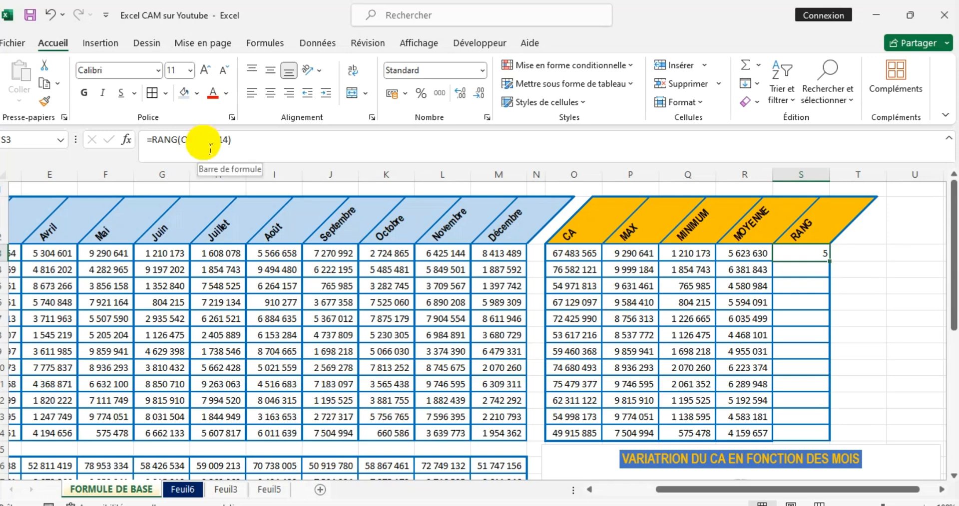
click(210, 148)
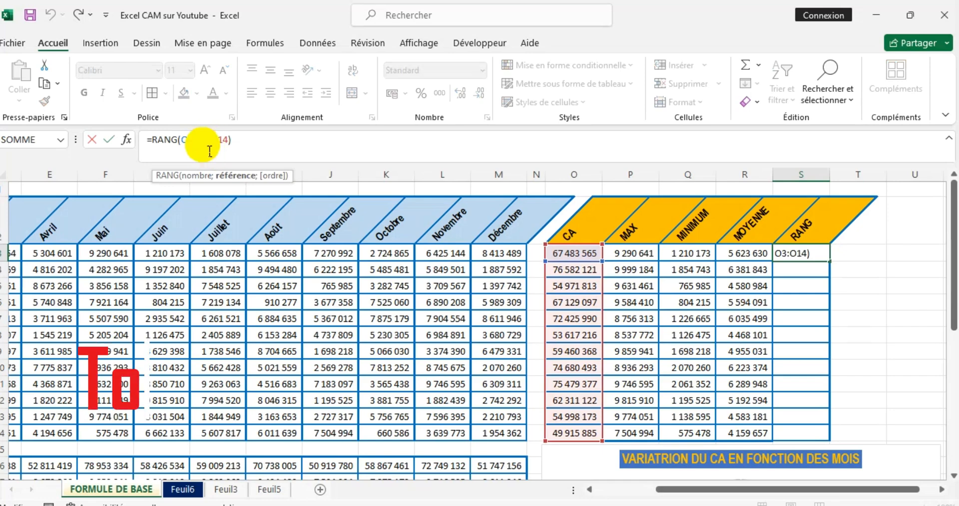
scroll(210, 150, left, 2)
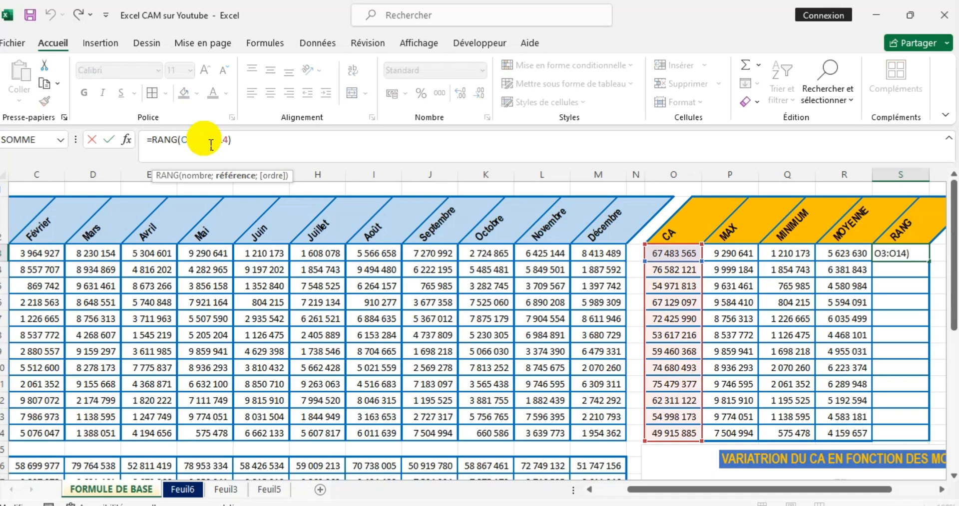
text($)
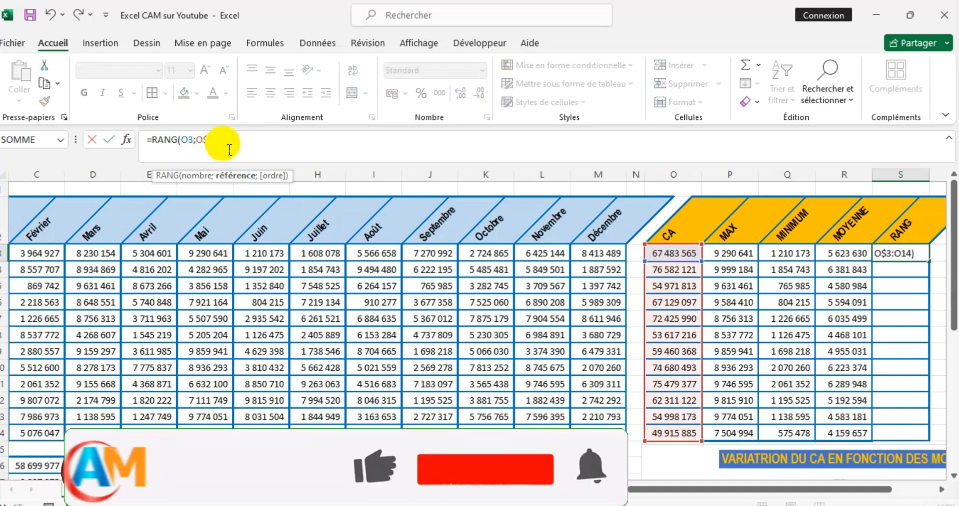
click(225, 141)
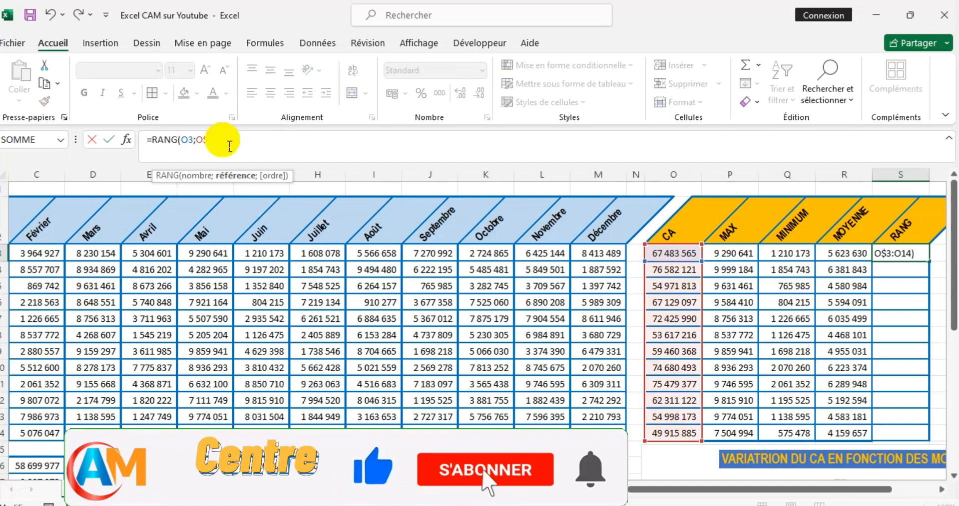
text($)
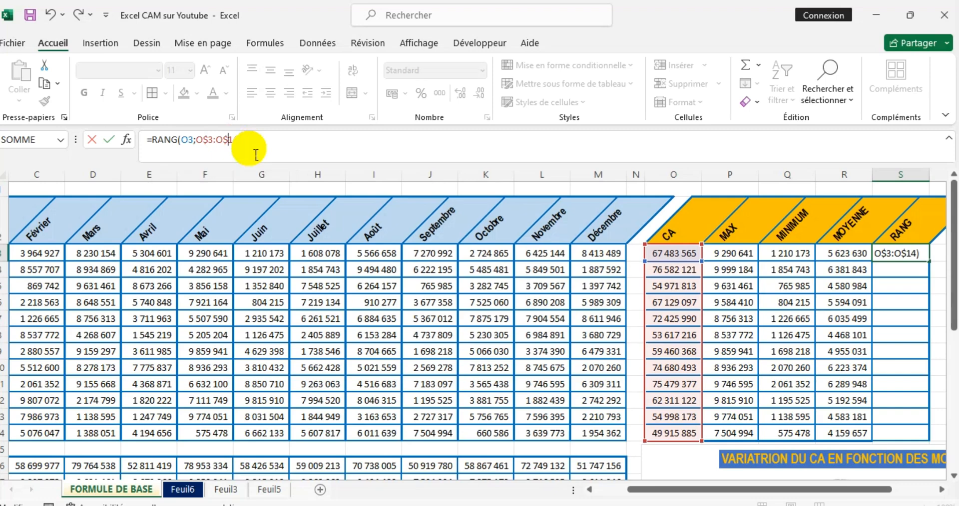
key(Return)
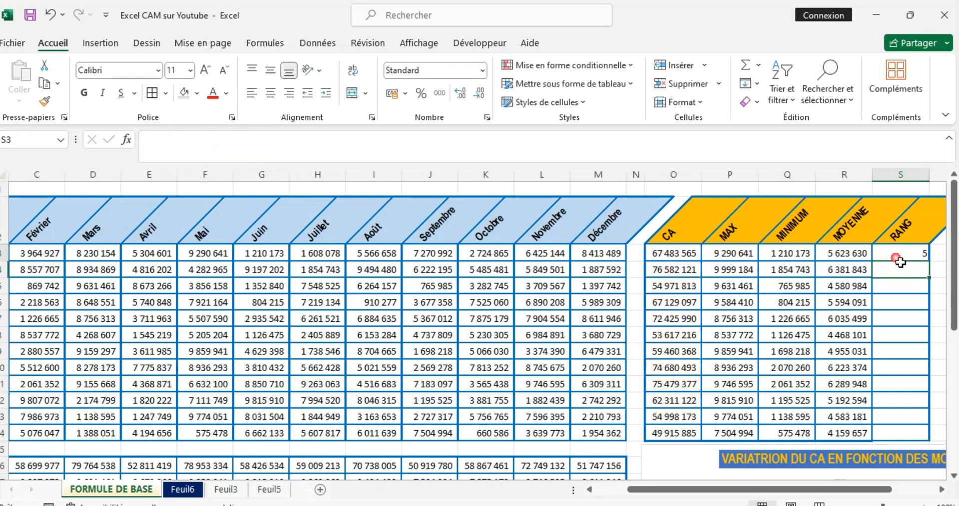
Fill the rank formula from S3 down the RANG column to S14.
click(896, 255)
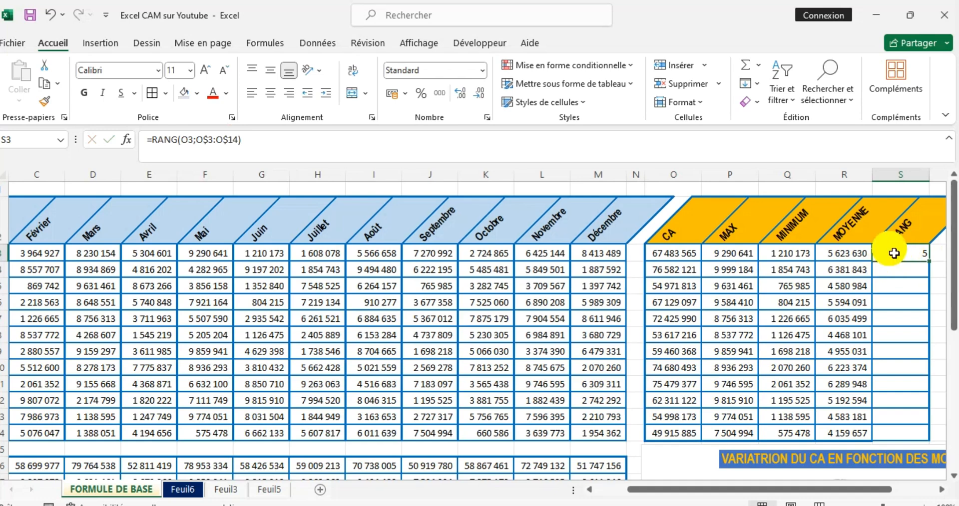
drag(930, 261, 937, 445)
key(ctrl+d)
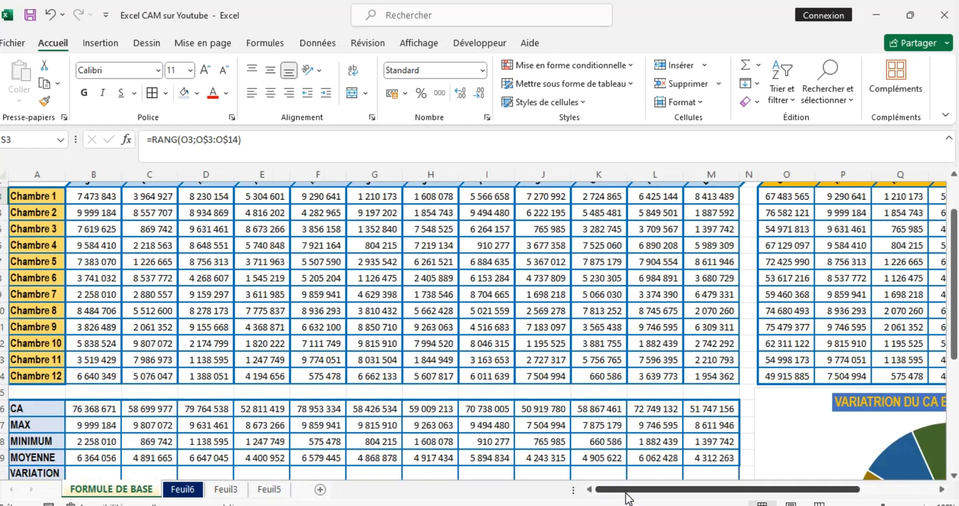
drag(627, 497, 730, 497)
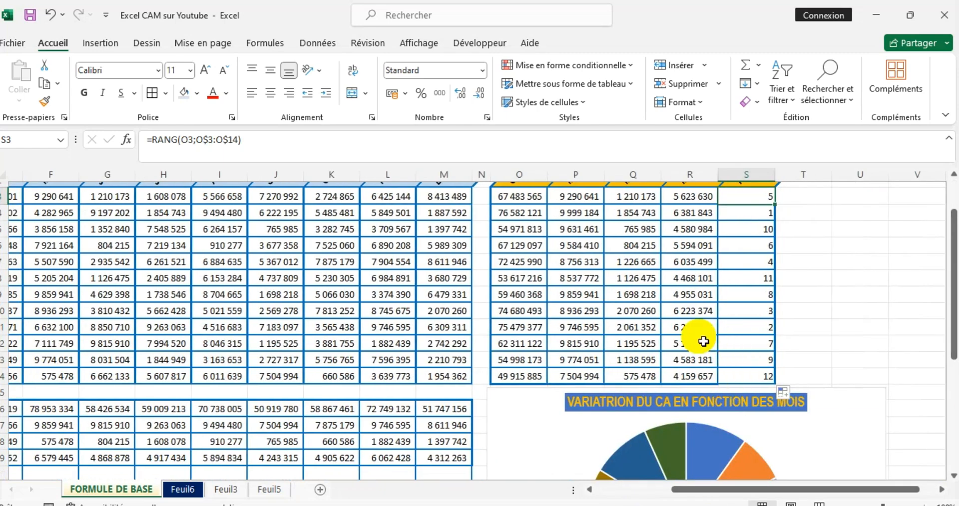
scroll(667, 319, up, 2)
scroll(667, 320, left, 3)
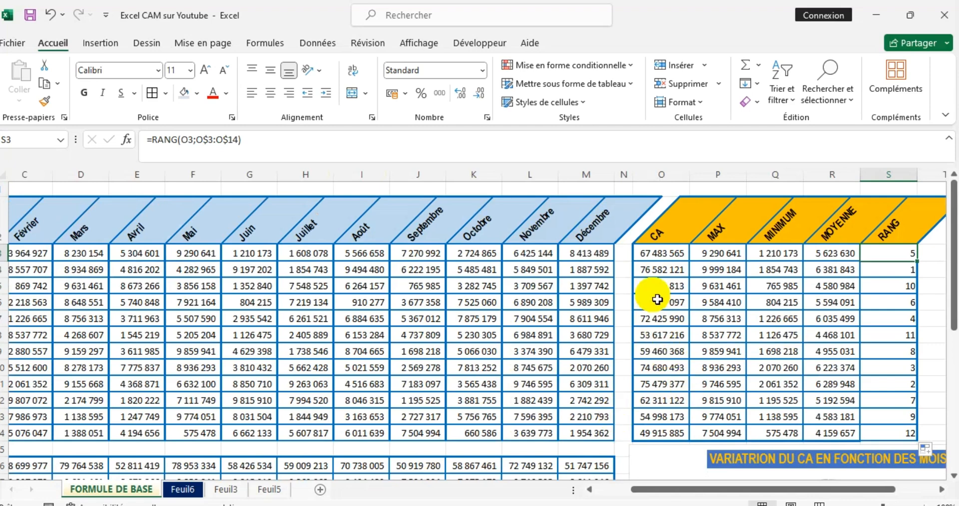
Start a new conditional formatting rule on the CA values O3:O14 that formats only top- or bottom-ranked values.
click(659, 254)
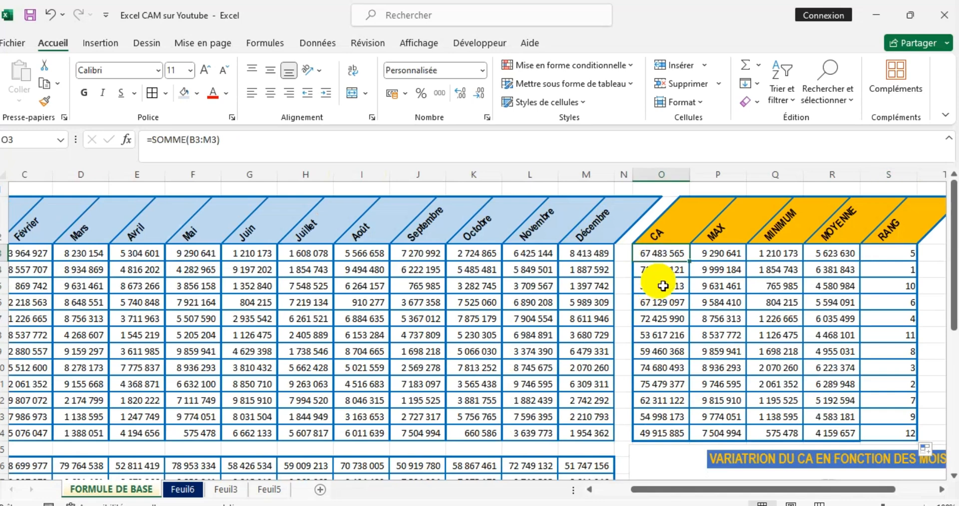
click(663, 285)
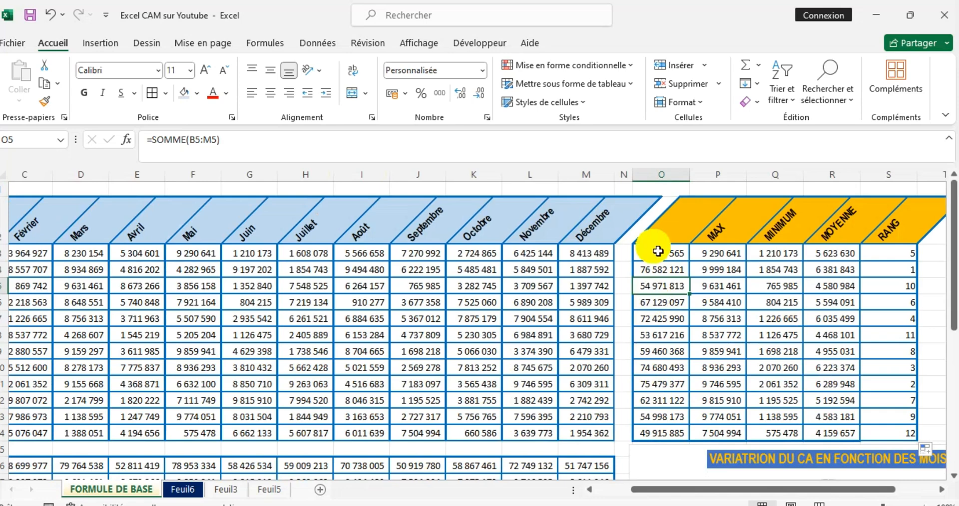
drag(654, 258, 658, 438)
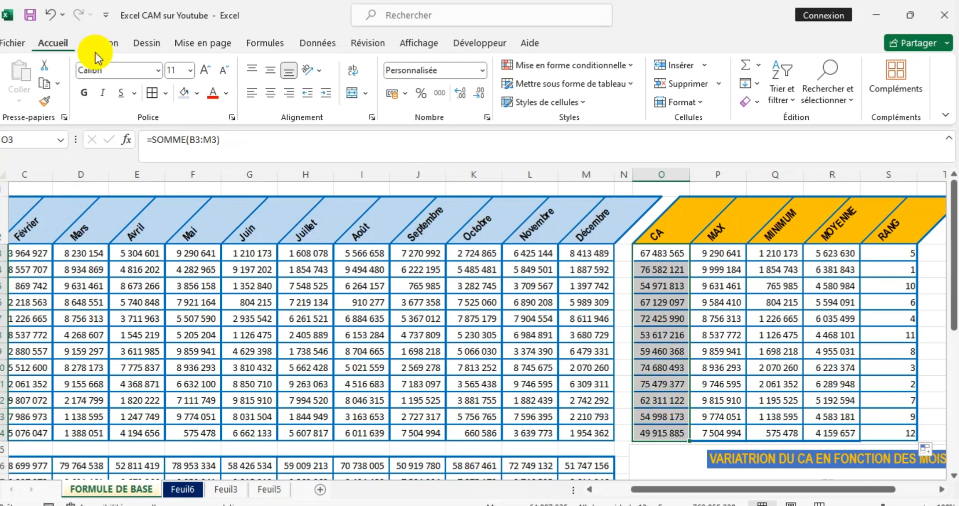
click(631, 65)
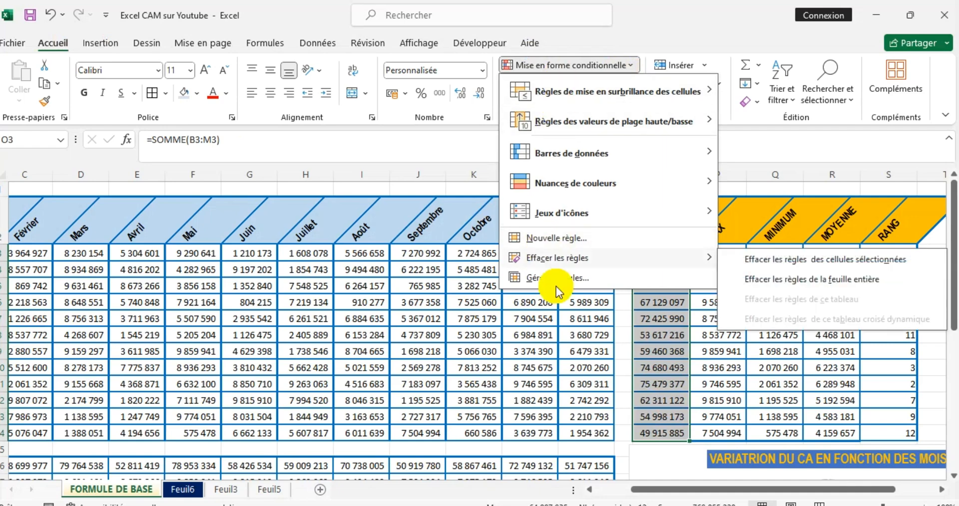
click(533, 238)
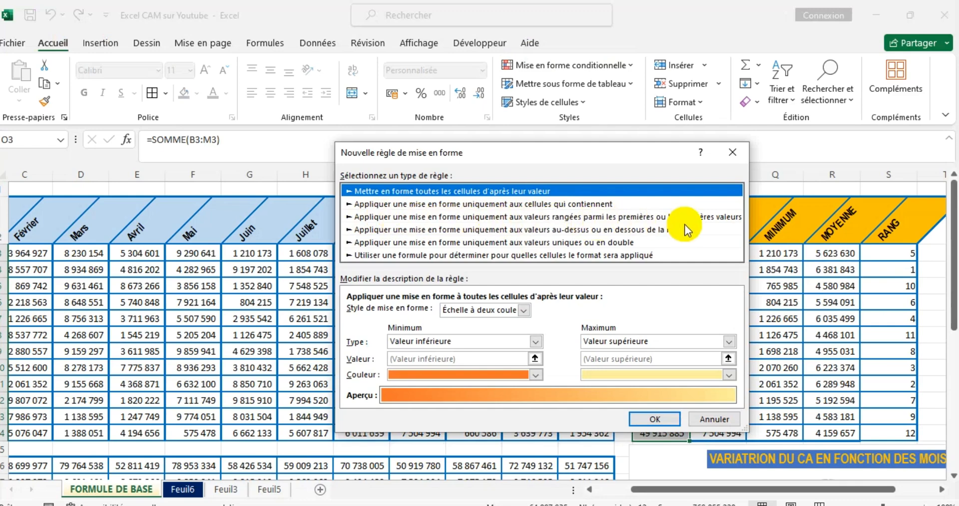
click(555, 220)
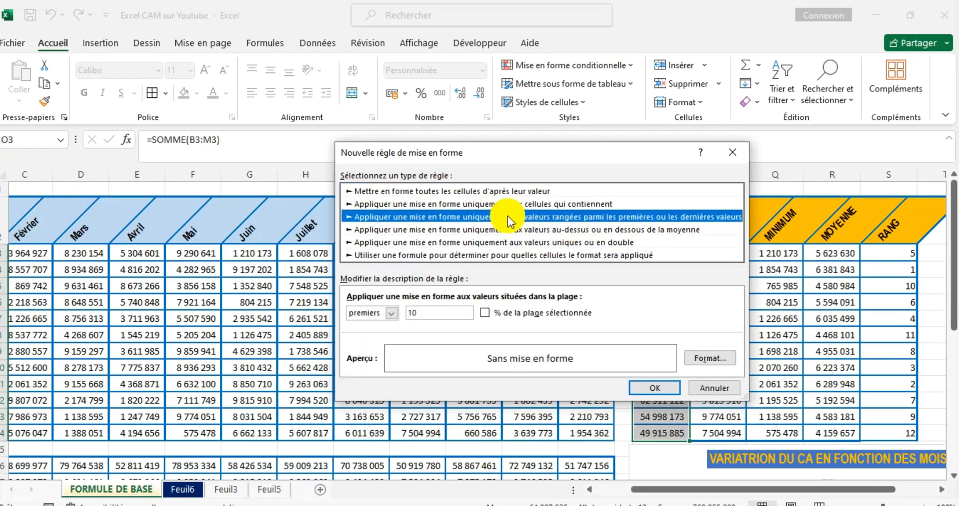
Set the ranking rule to format the first (premiers) 3 values of the range.
click(391, 313)
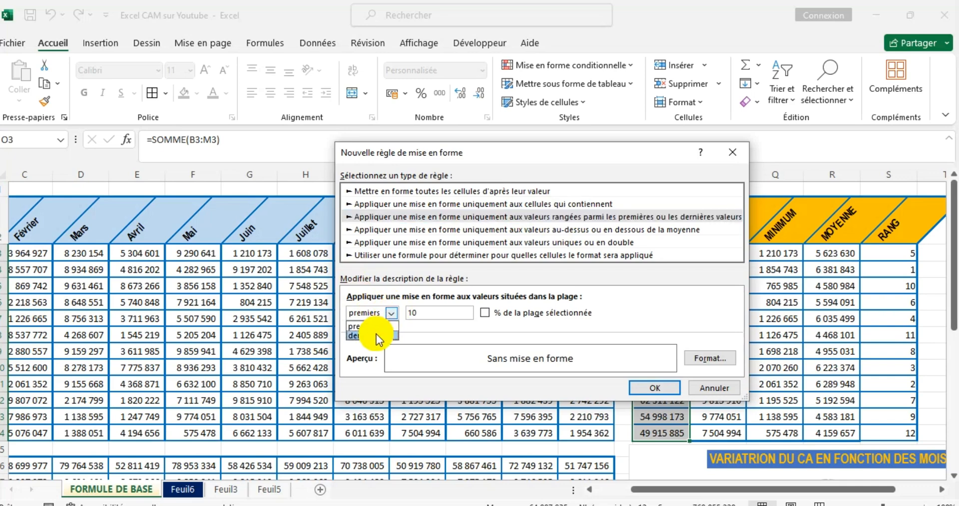
click(376, 336)
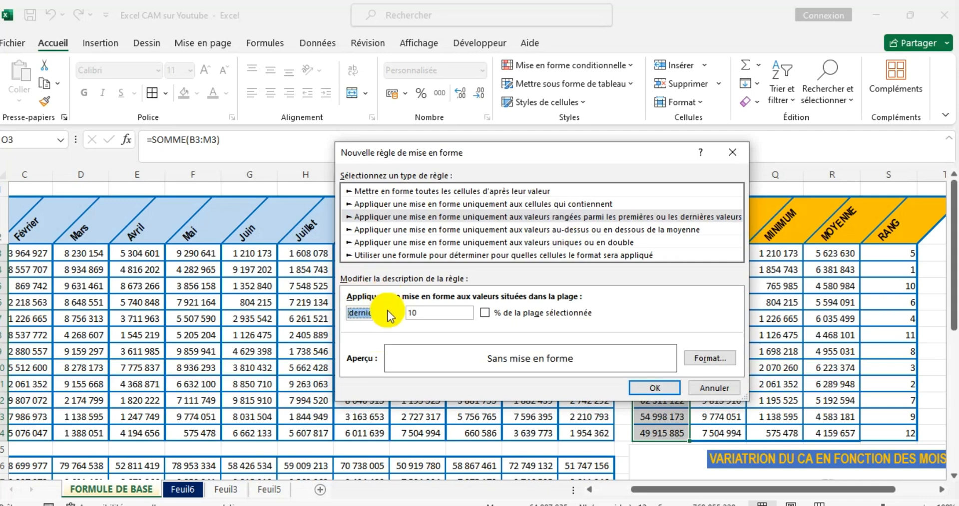
click(390, 314)
click(389, 323)
click(418, 314)
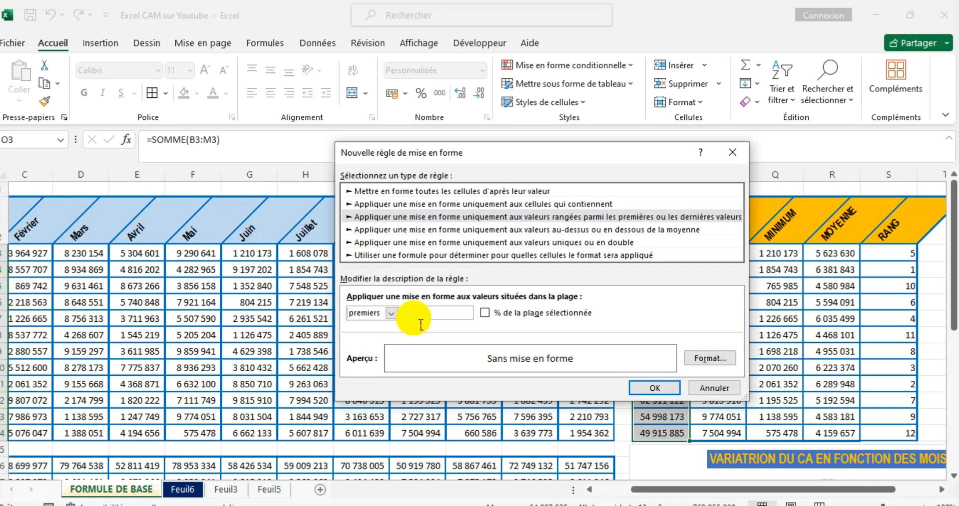
key(BackSpace)
key(BackSpace)
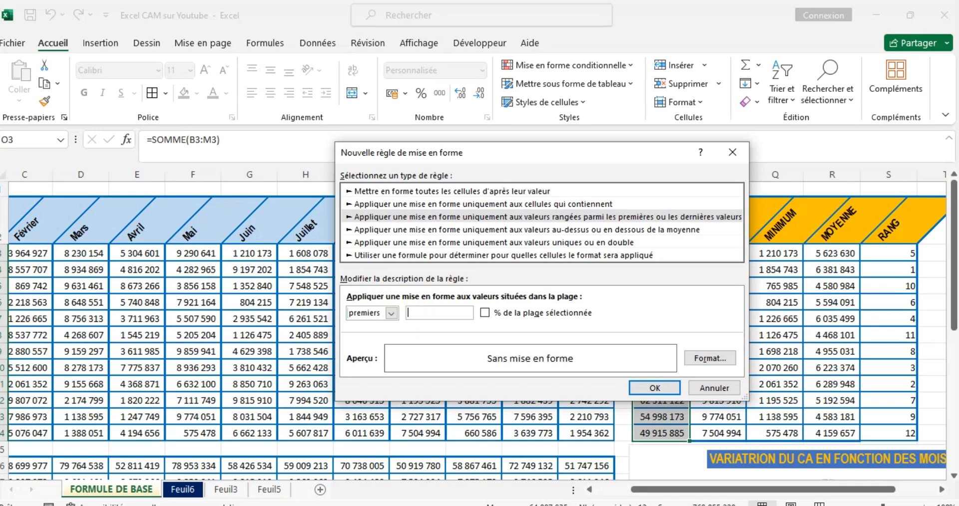
text(3)
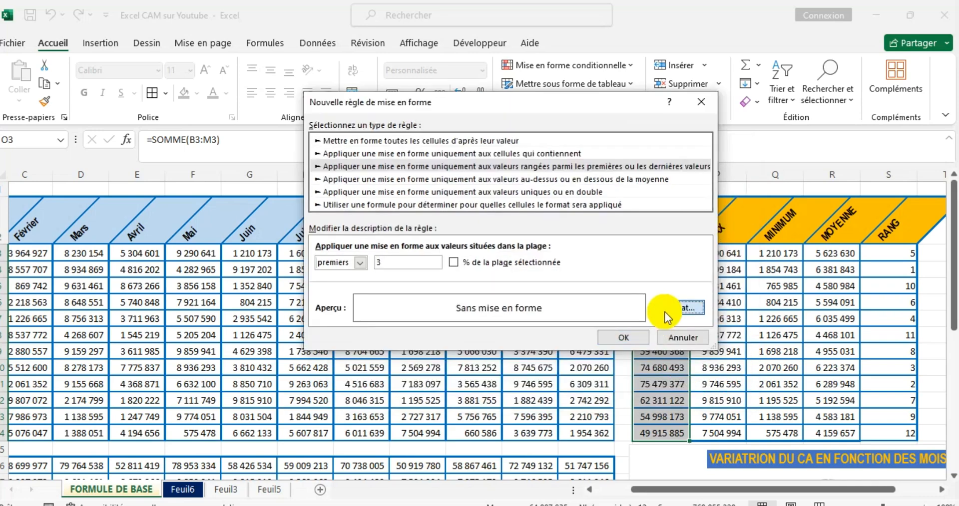
Give the top 3 rule a yellow cell fill and apply it to the CA column.
click(664, 312)
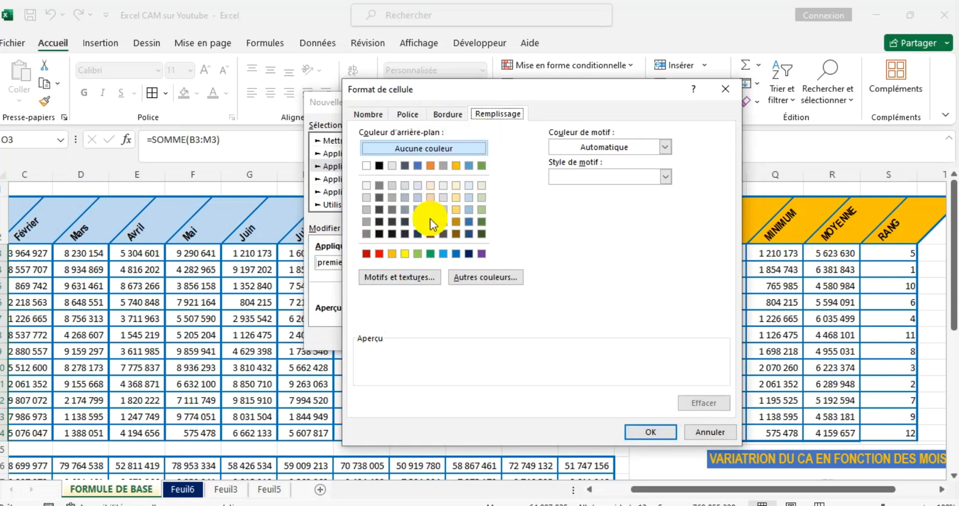
click(406, 254)
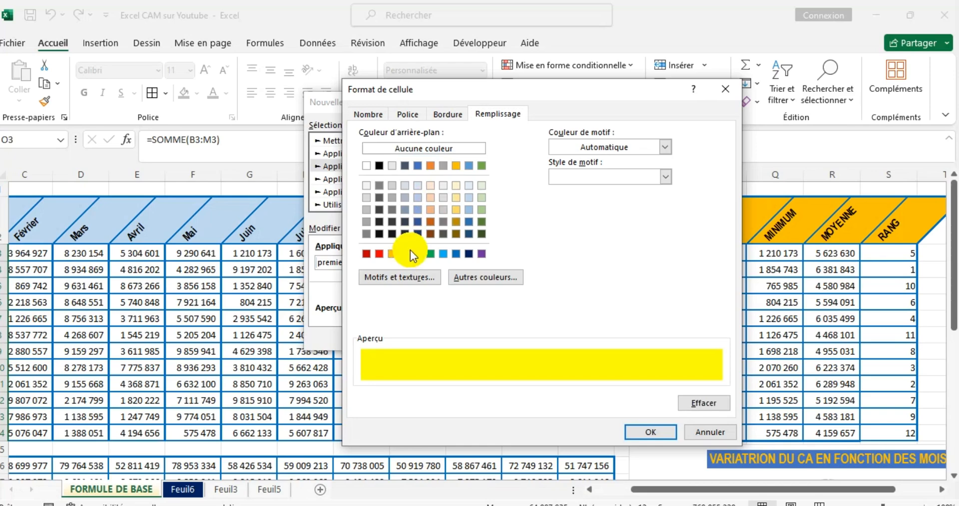
click(633, 432)
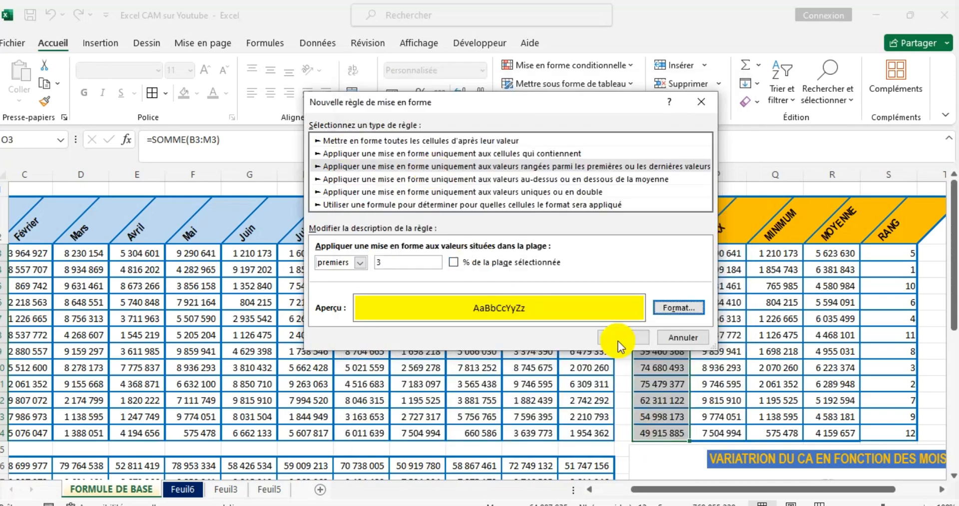
click(620, 337)
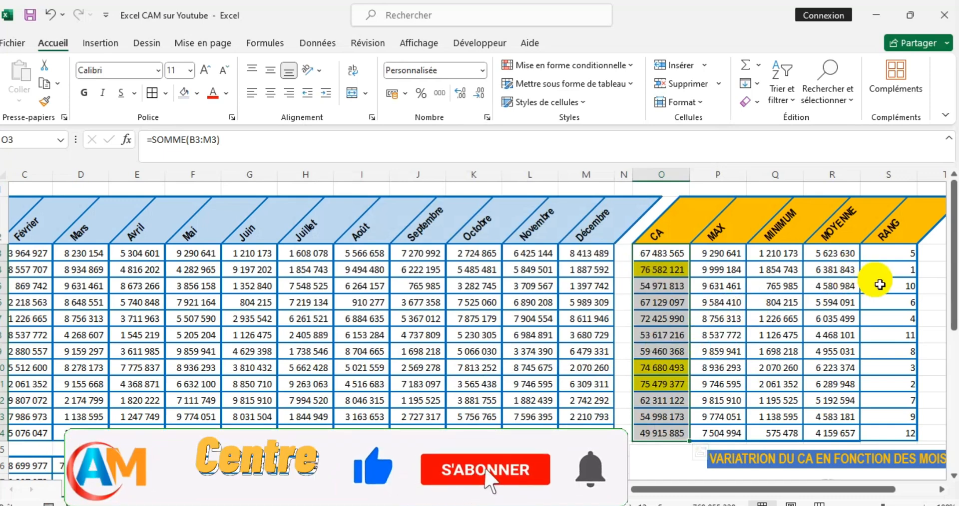
Set Chambre 8's October revenue in K10 and Chambre 12's December revenue in M14 to 9000000.
click(661, 368)
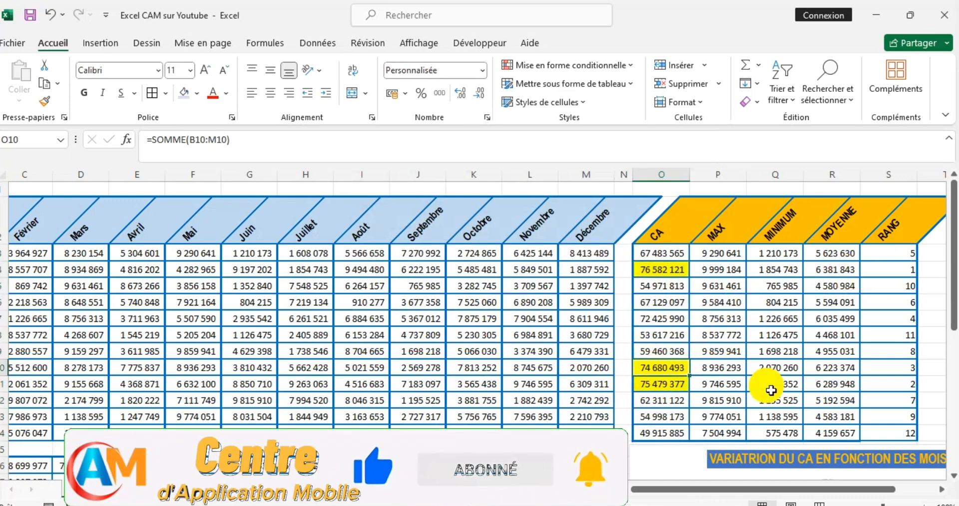
click(674, 385)
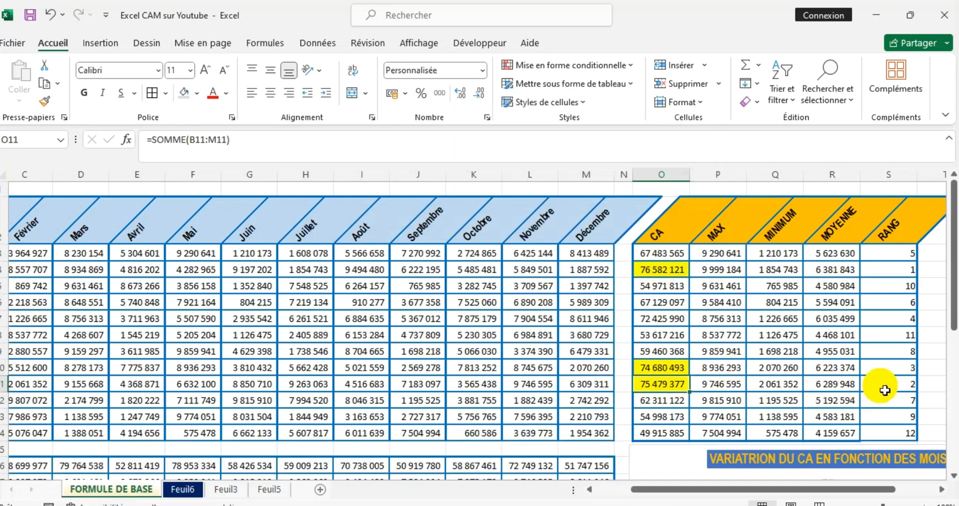
click(669, 370)
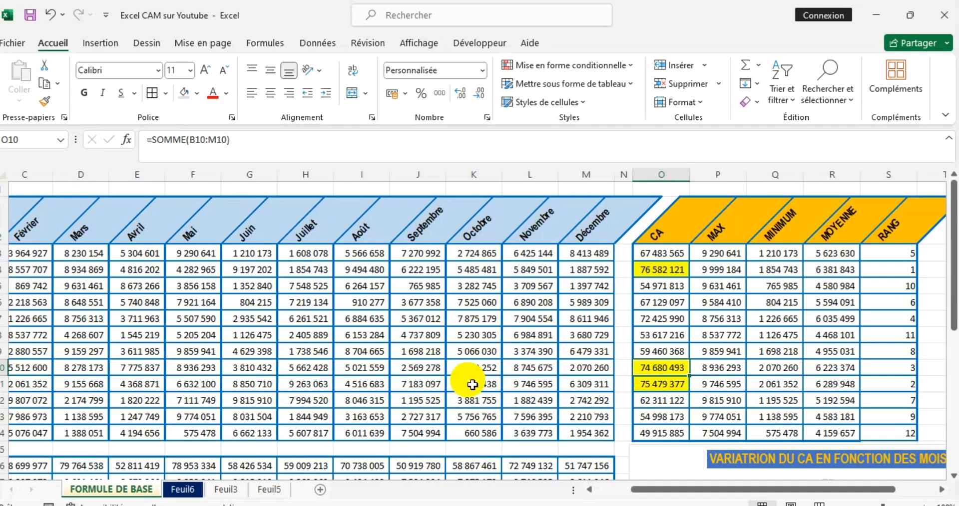
click(470, 368)
text(9000000)
key(Return)
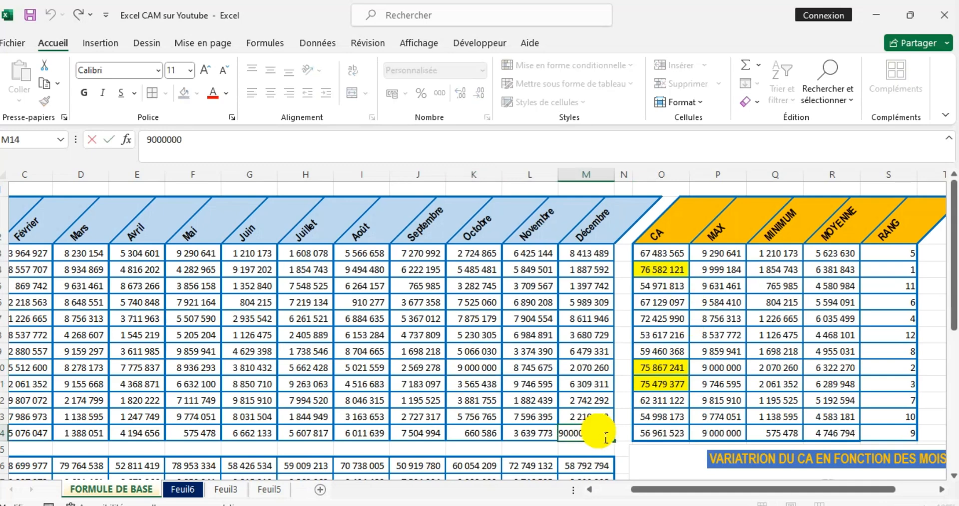
click(606, 437)
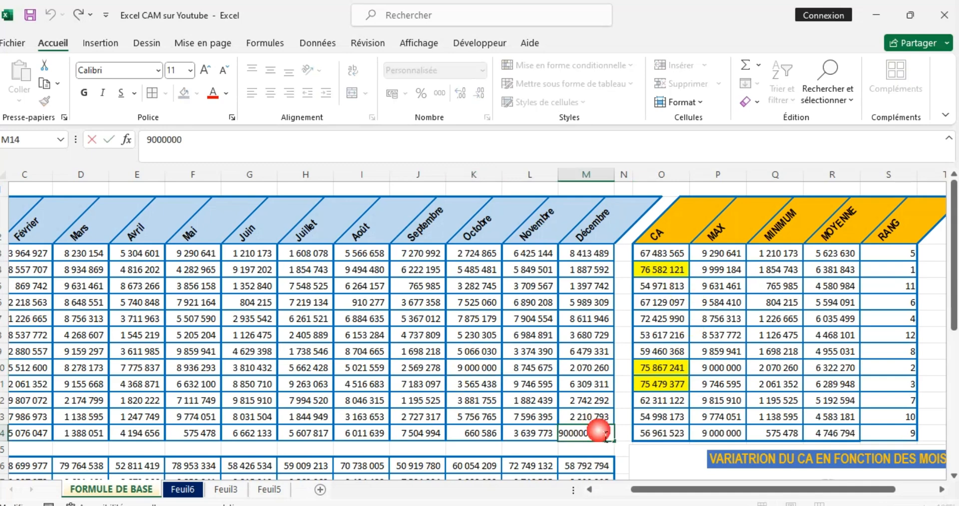
click(591, 419)
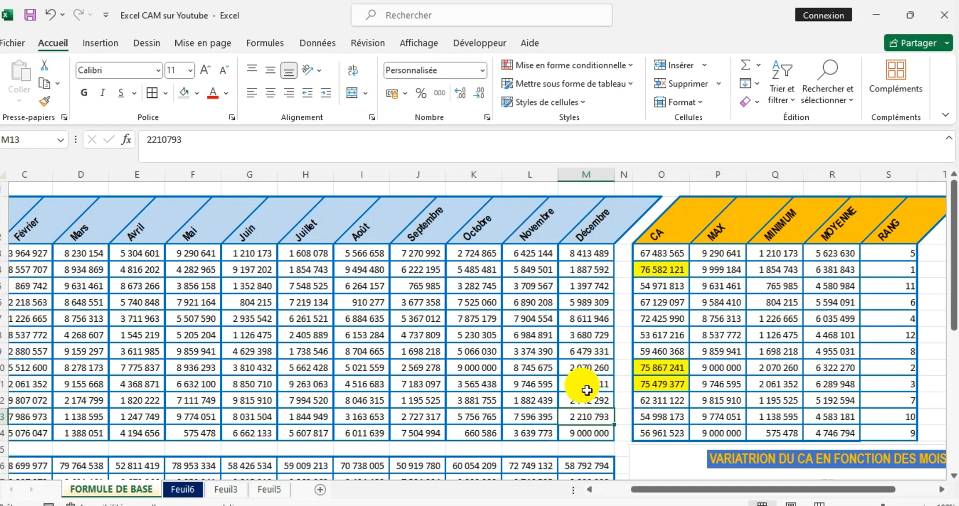
Set Chambre 12's December revenue in M14 to 48000000.
click(591, 439)
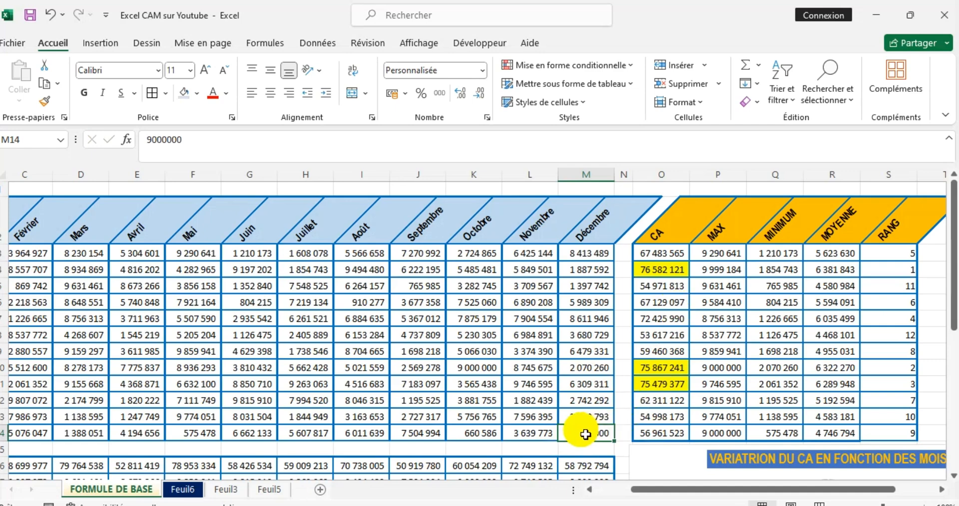
text(48000)
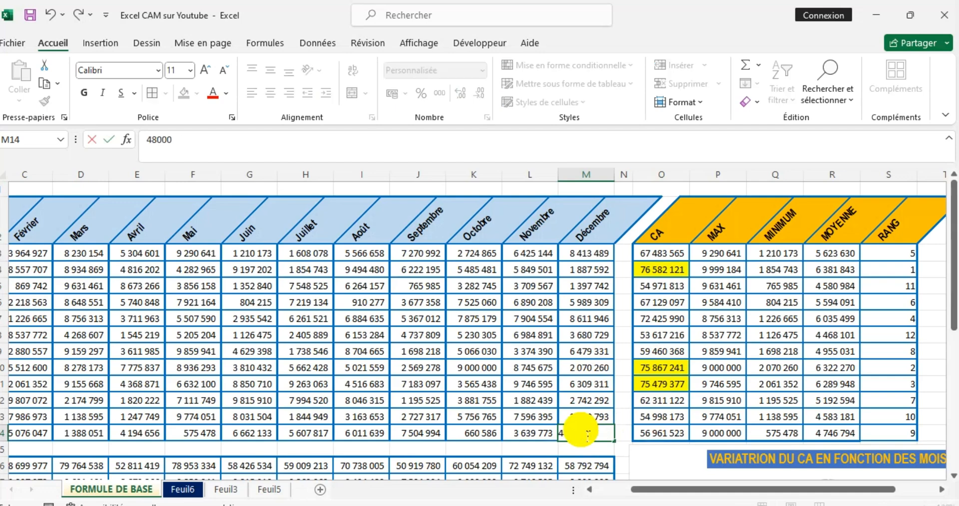
text(000)
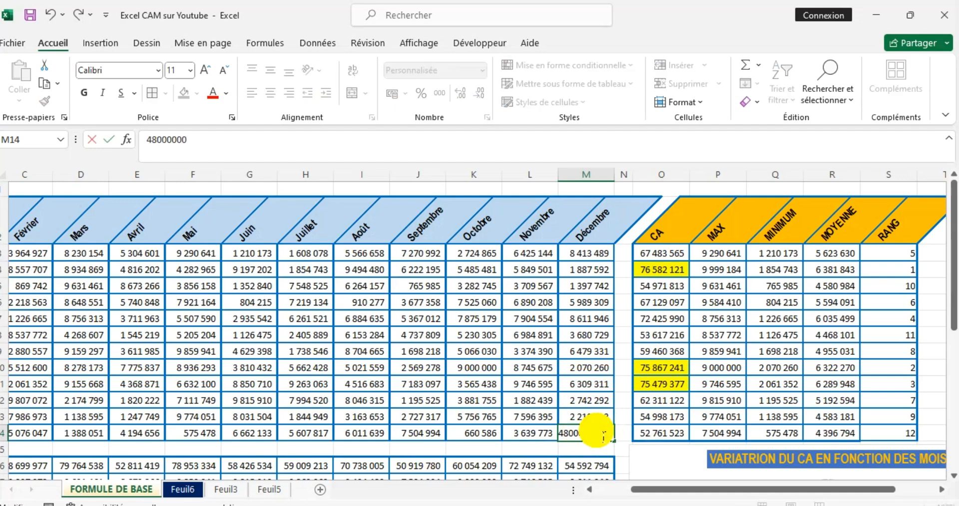
key(Return)
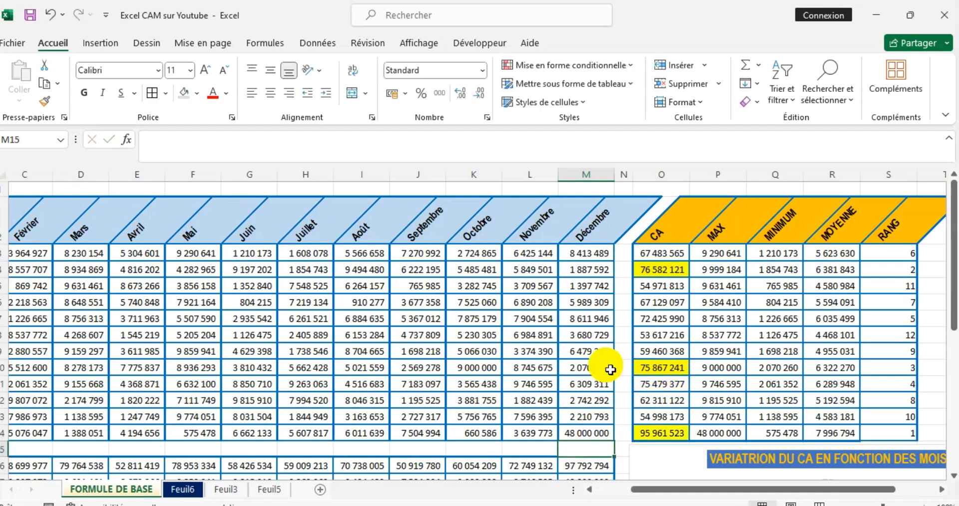
Examine the highlighted CA values and the RANG column against the edited monthly revenues.
click(588, 434)
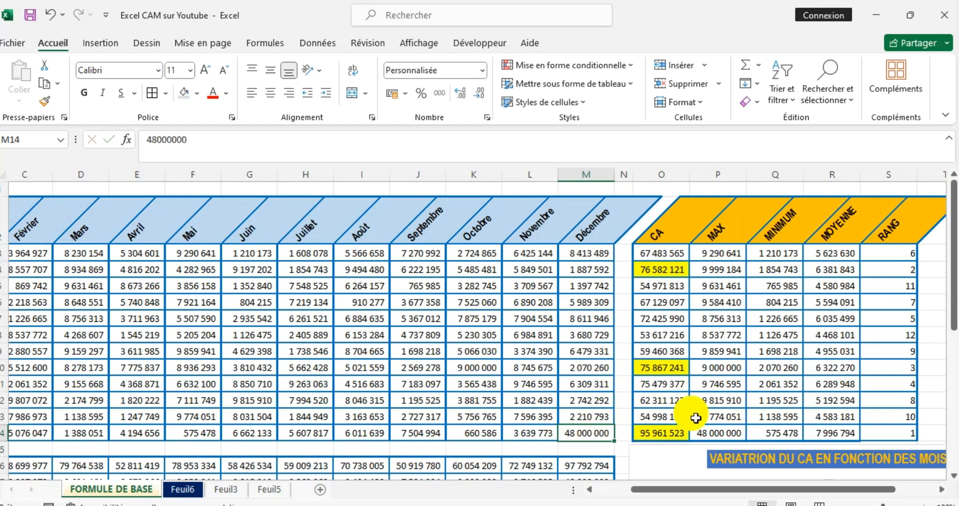
click(667, 390)
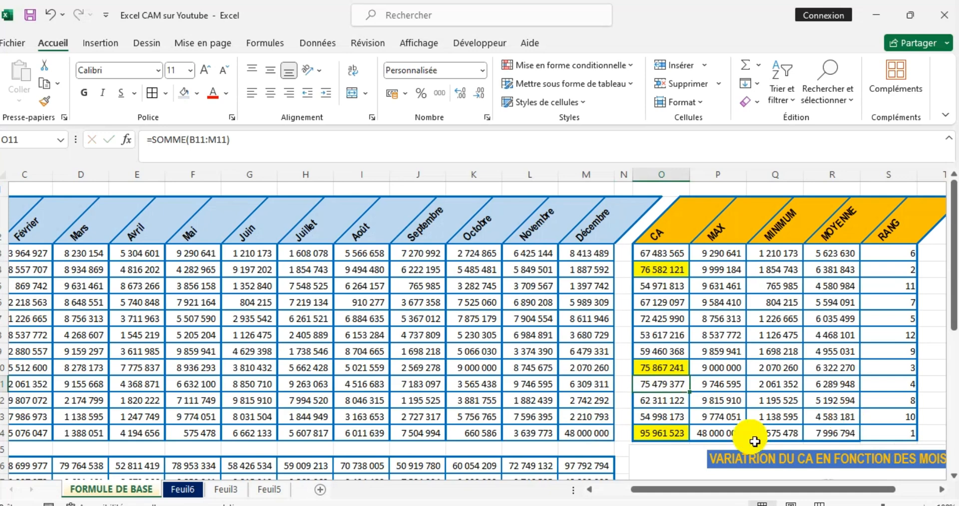
click(886, 437)
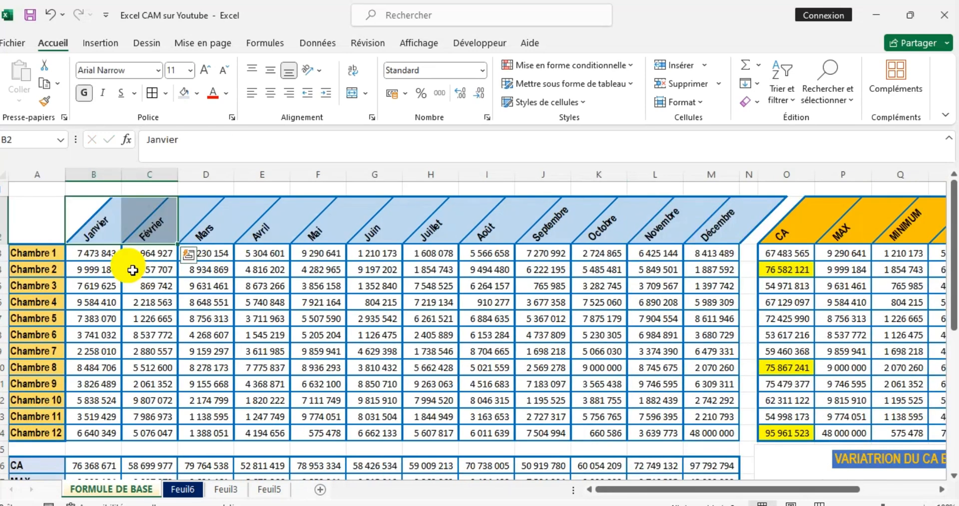
click(136, 271)
scroll(177, 313, down, 1)
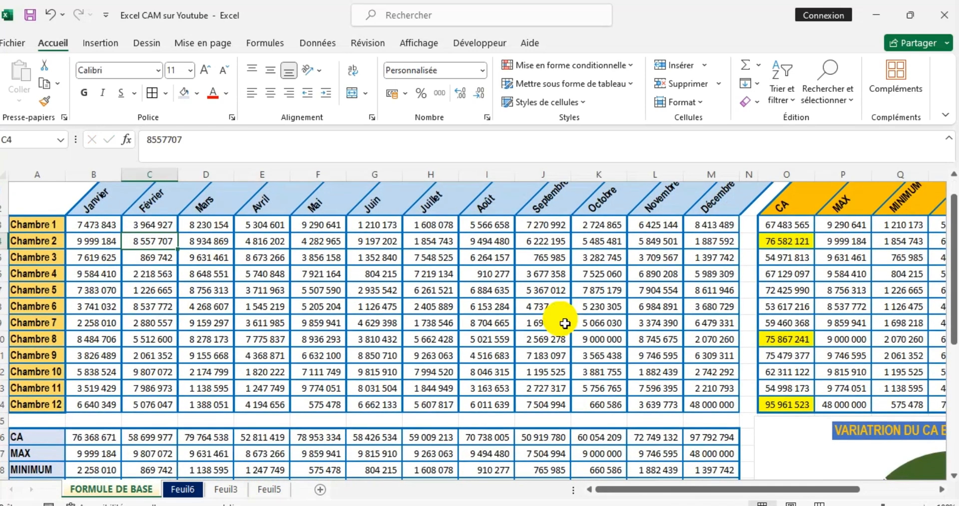
scroll(565, 324, down, 1)
scroll(845, 300, up, 2)
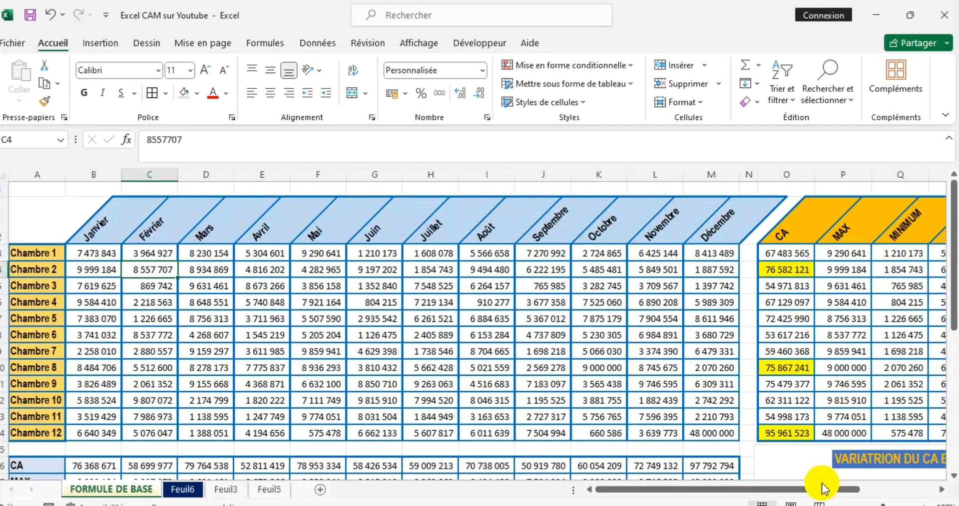
drag(820, 498, 841, 496)
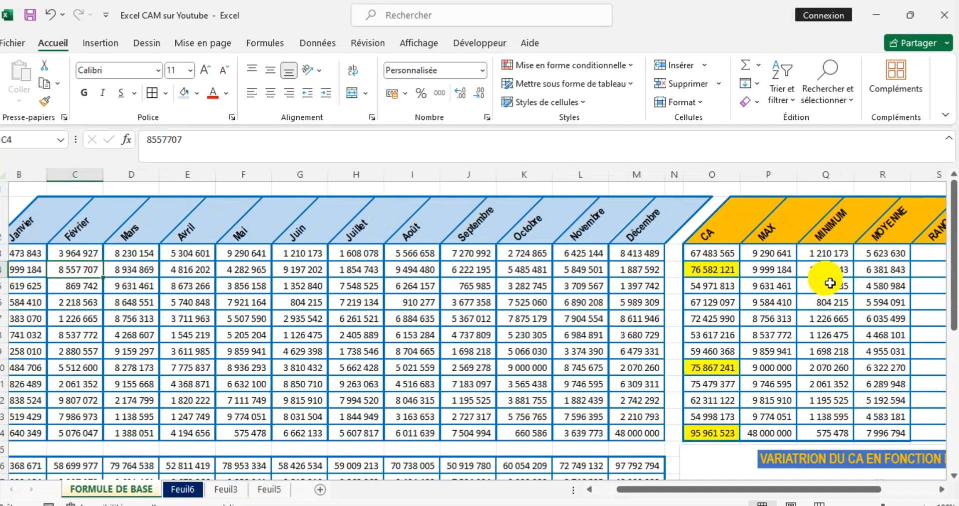
Narrow the RANG column S slightly.
scroll(548, 362, right, 3)
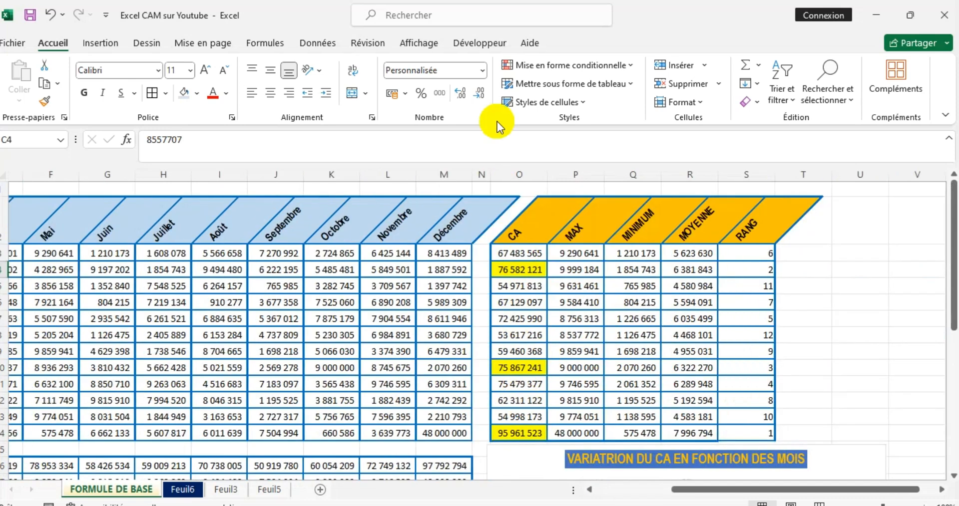
drag(775, 175, 763, 174)
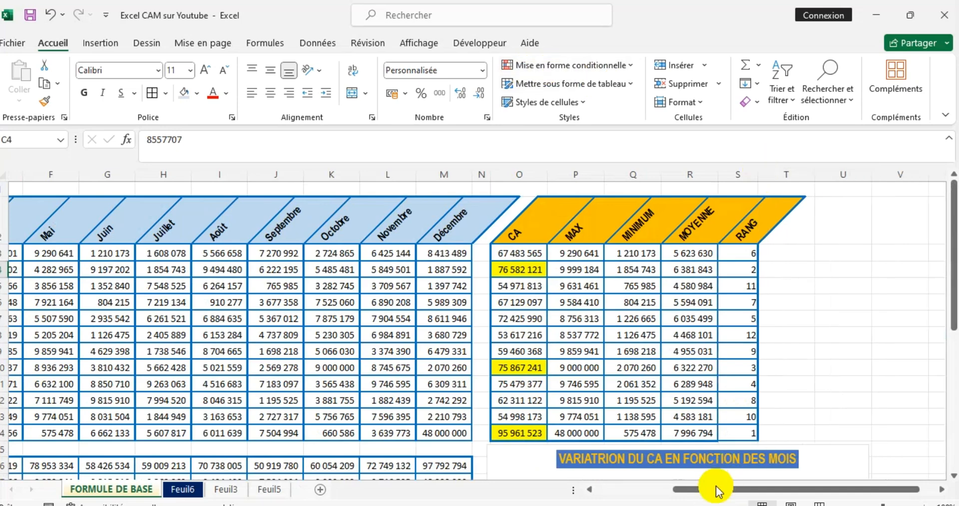
Insert a simple 2D line chart from the month headers B2:M2 and the VARIATION DU CA row B20:M20.
drag(690, 489, 520, 455)
scroll(329, 384, down, 1)
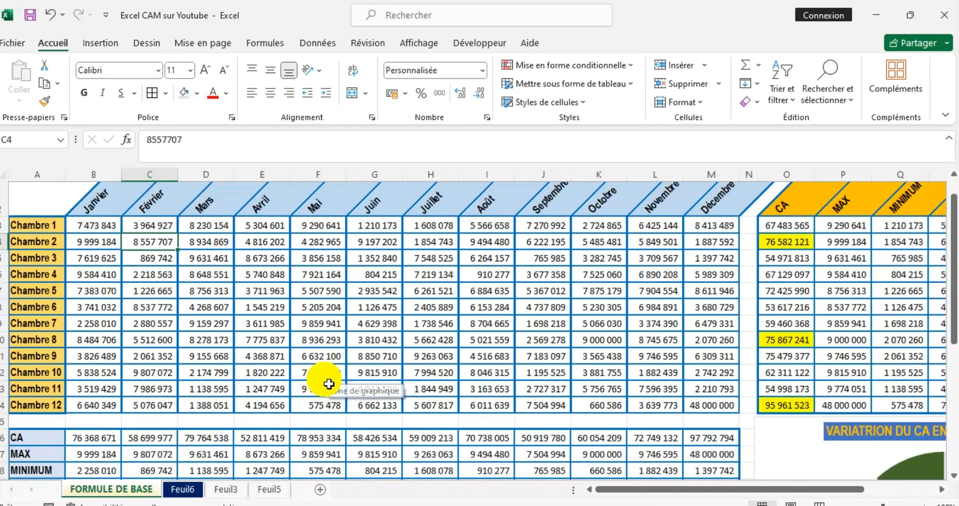
scroll(328, 384, down, 3)
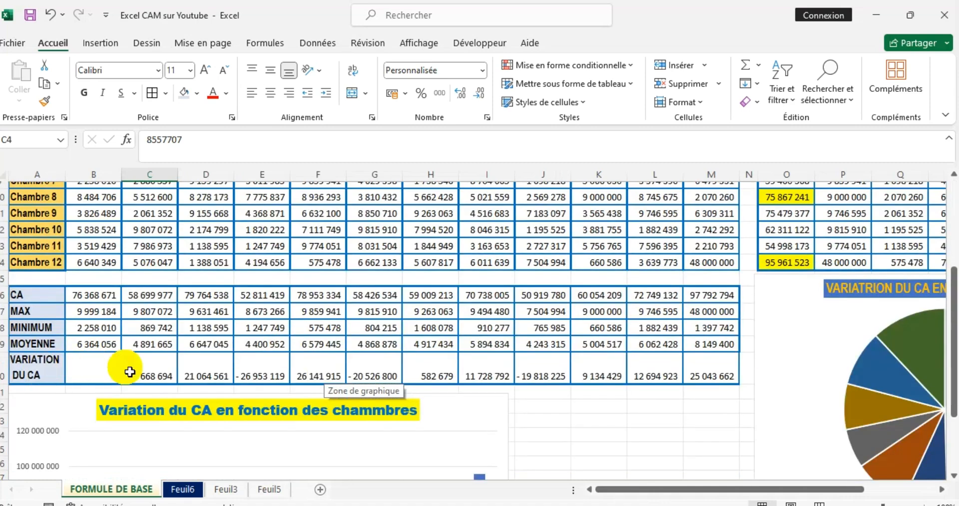
scroll(562, 374, up, 2)
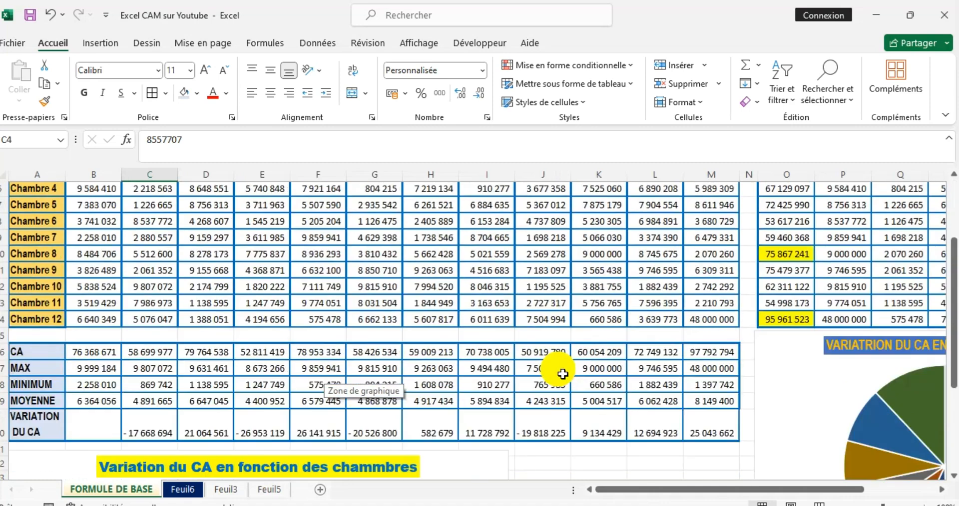
scroll(563, 374, up, 2)
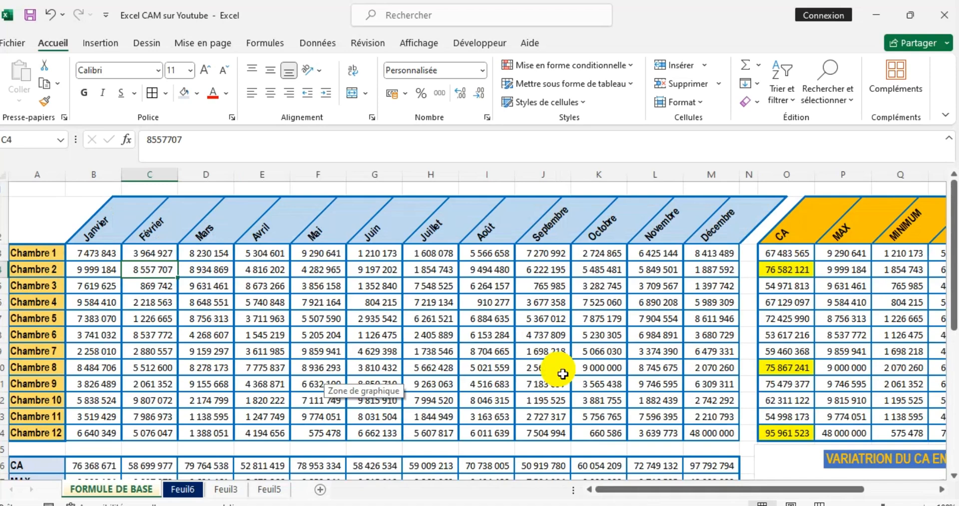
drag(94, 222, 691, 235)
scroll(472, 329, down, 1)
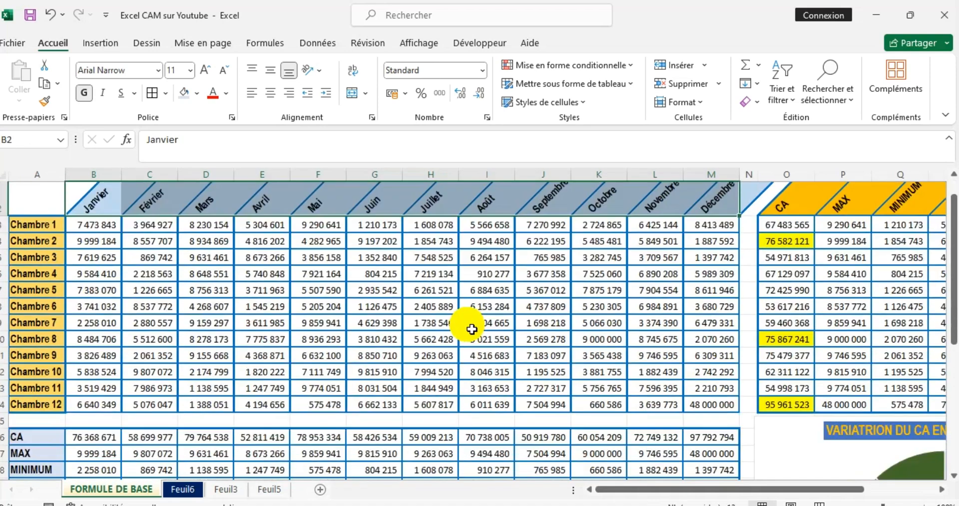
scroll(472, 330, down, 2)
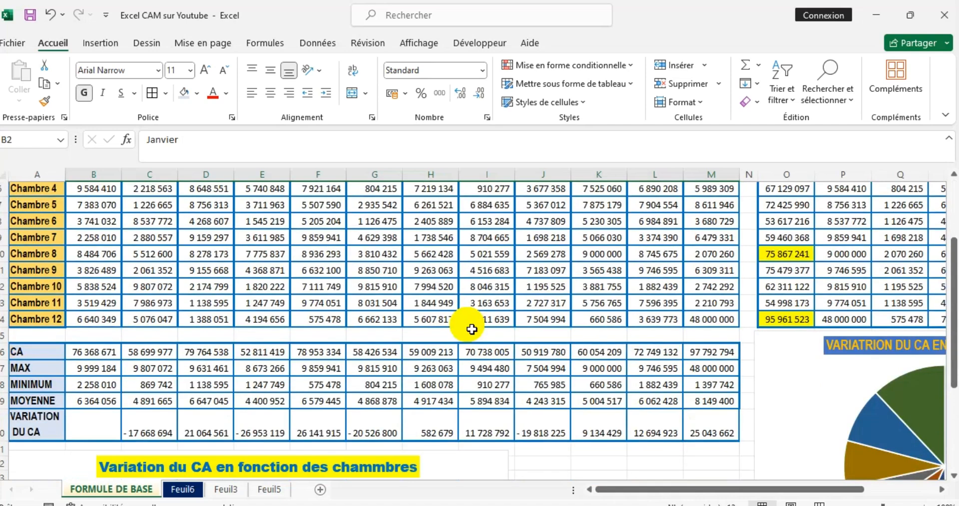
drag(75, 427, 699, 430)
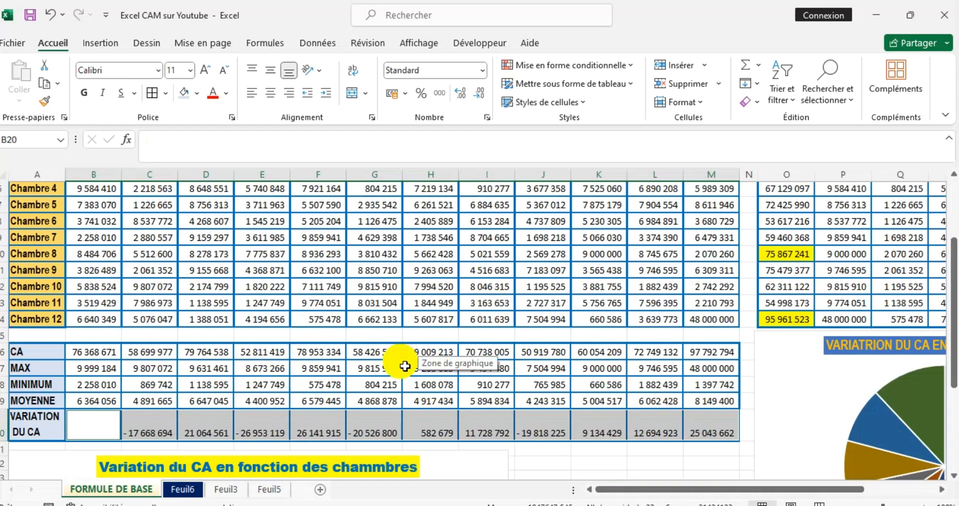
click(102, 44)
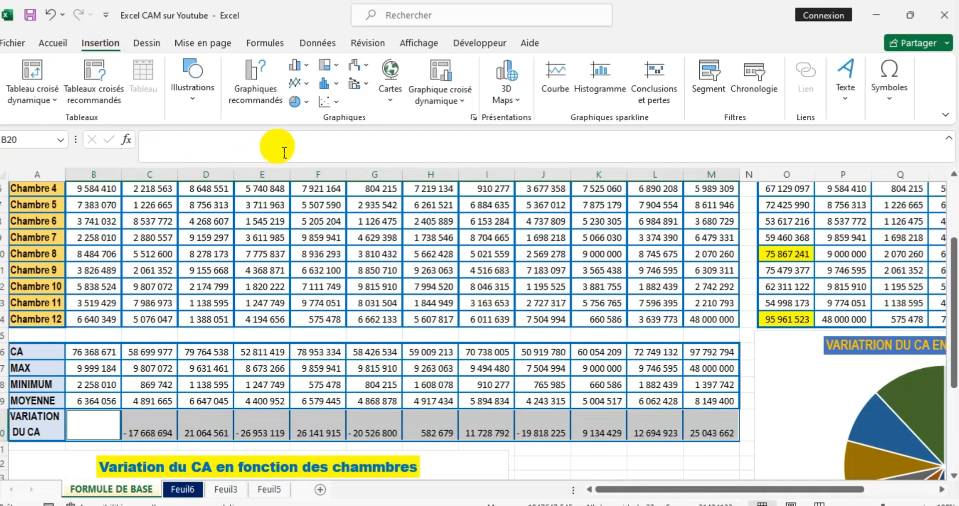
click(306, 88)
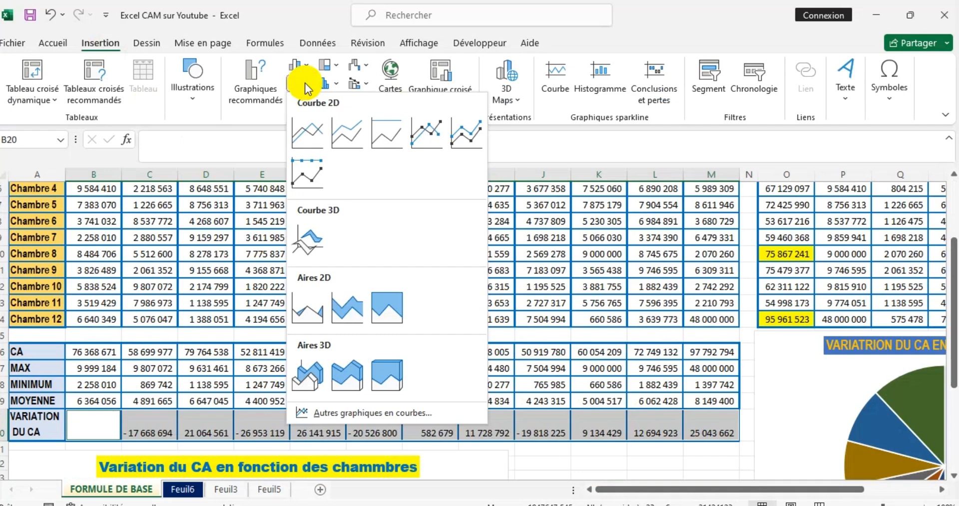
click(309, 128)
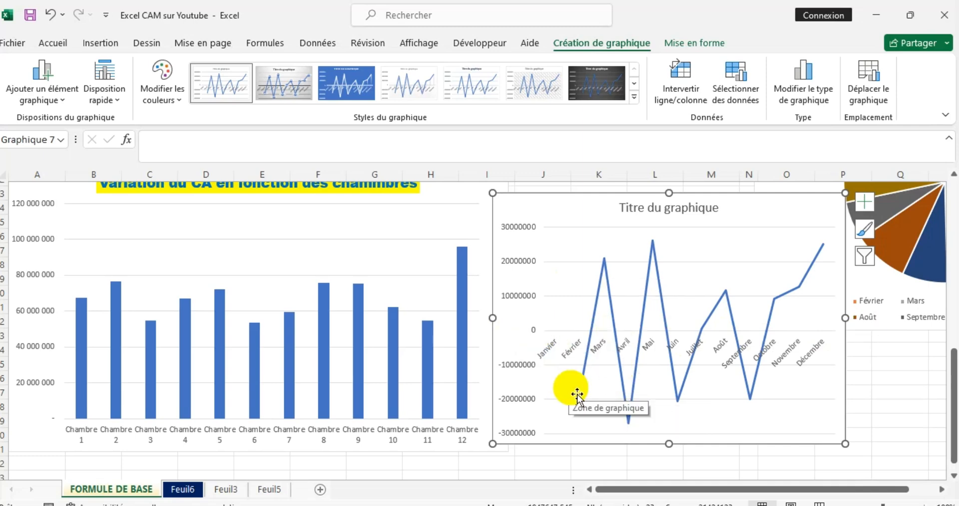
Place the line chart beside the column chart and title it "Courbes de la variation du CA en fonction des mois".
mouse_move(634, 416)
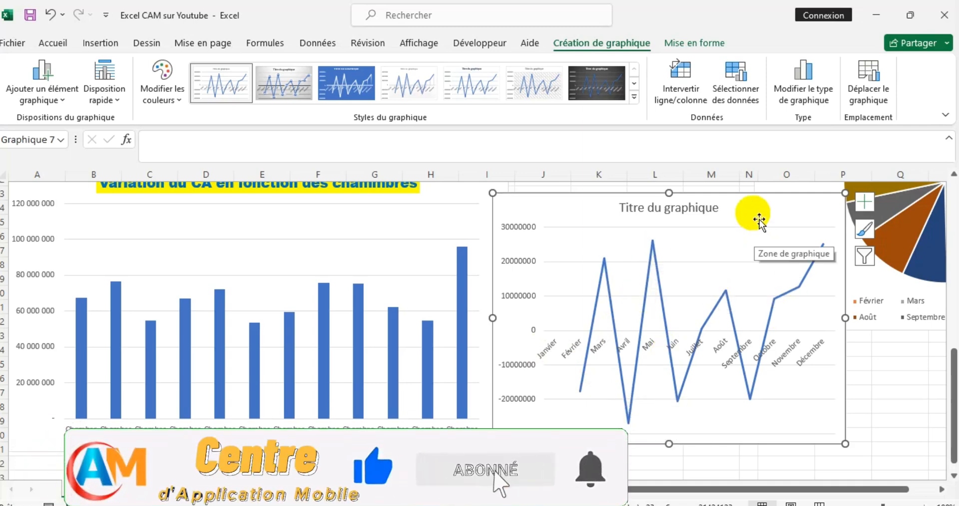
drag(756, 219, 653, 231)
click(739, 232)
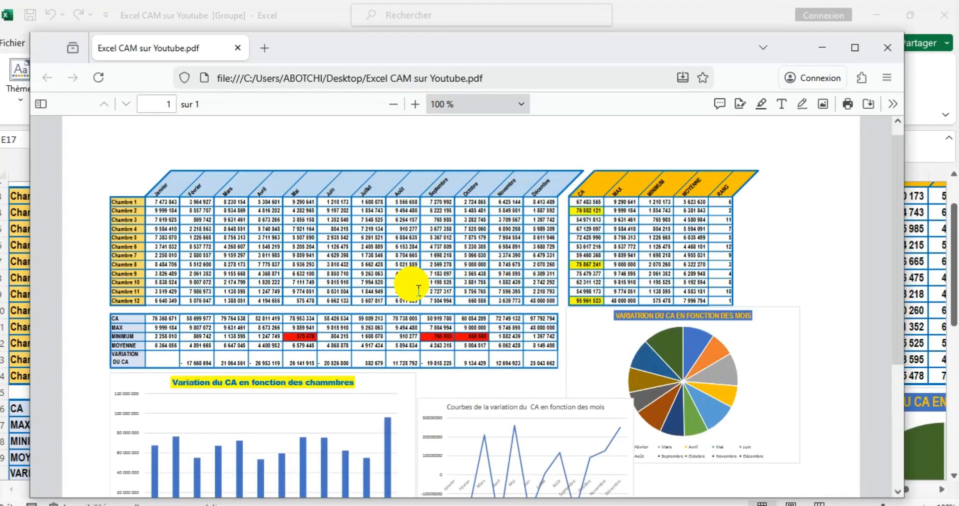
Review the tables and charts in the exported file Excel CAM sur Youtube.pdf in the browser.
scroll(320, 283, down, 3)
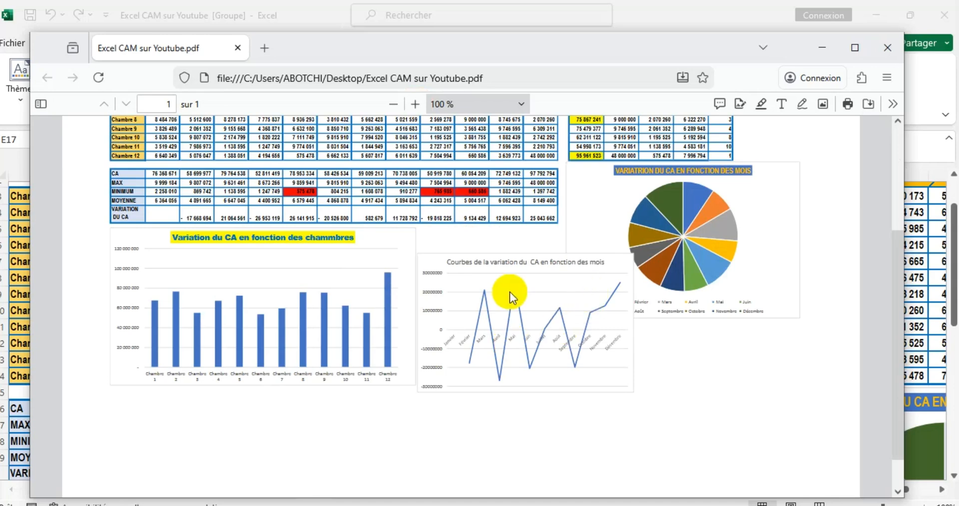
scroll(509, 291, up, 3)
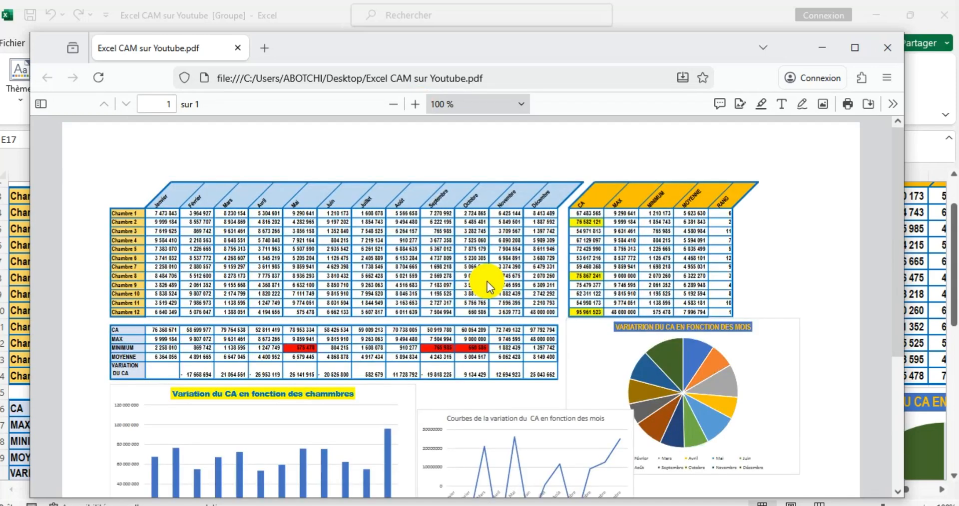